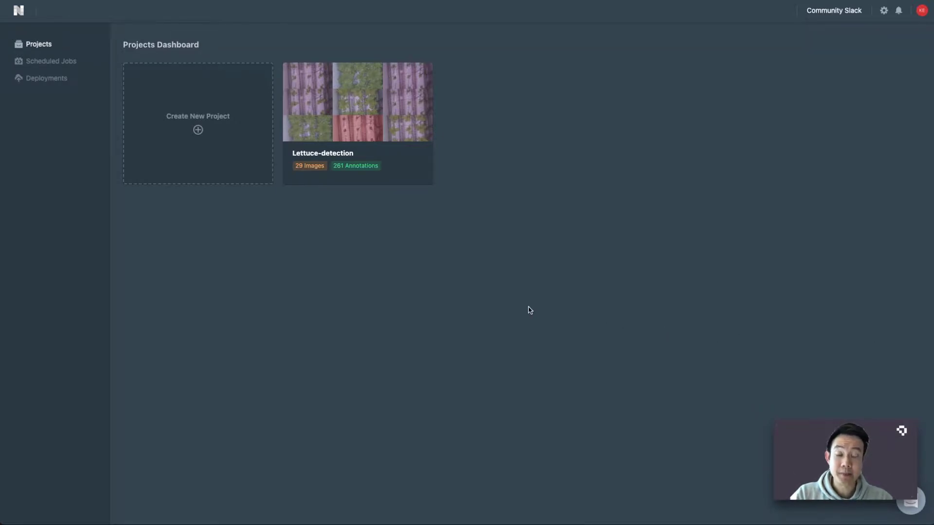
Step: Start a new project from the Create New Project card on the Projects Dashboard
left_click(250, 151)
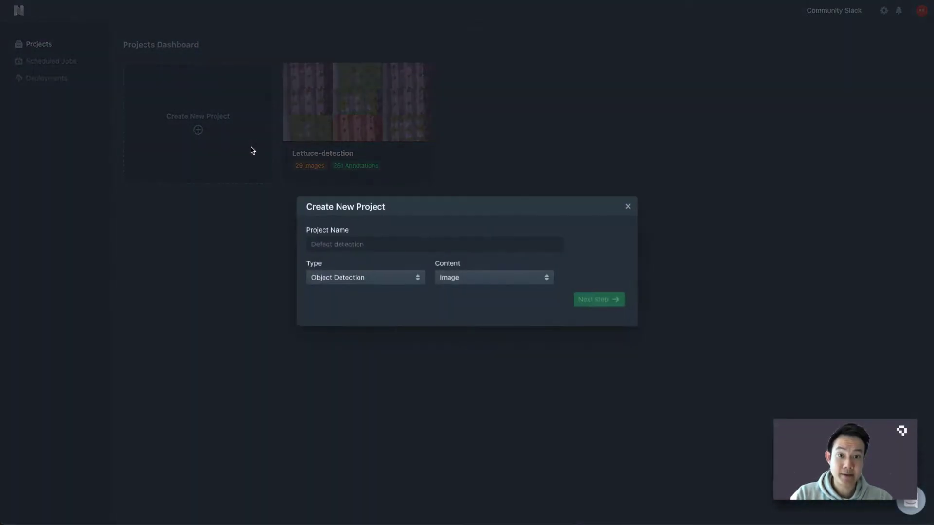
Step: Create an image project 'Squirrel Butterfly Segmentation' of type Instance Segmentation
left_click(372, 243)
type("Squirrel Butterfly Segmentation")
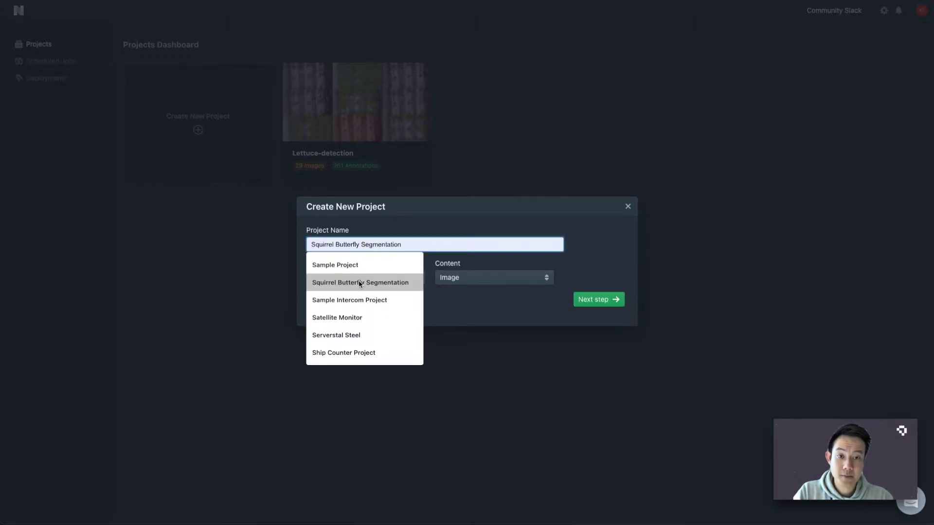
left_click(359, 283)
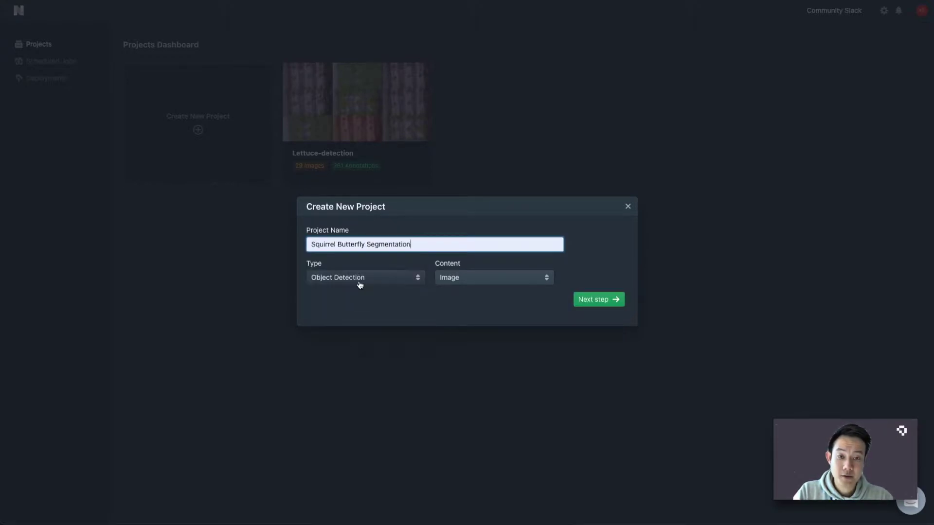
left_click(359, 282)
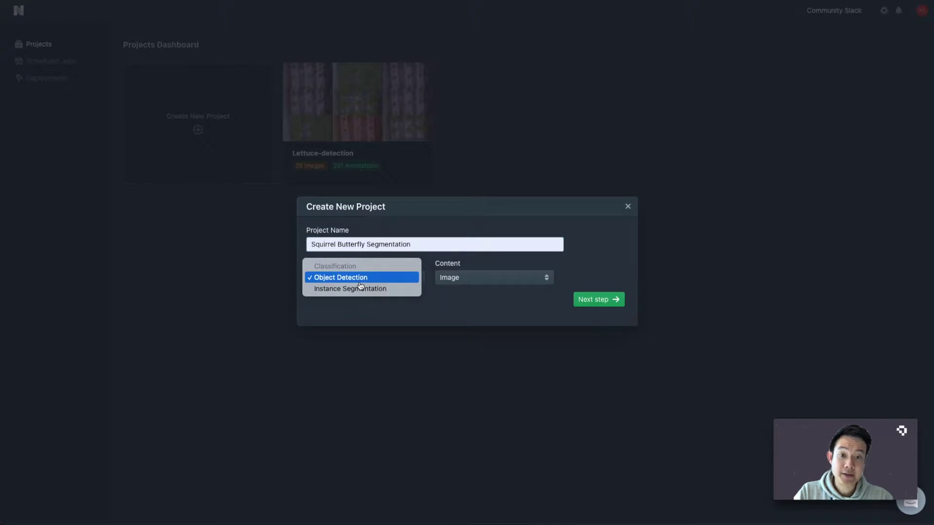
left_click(391, 290)
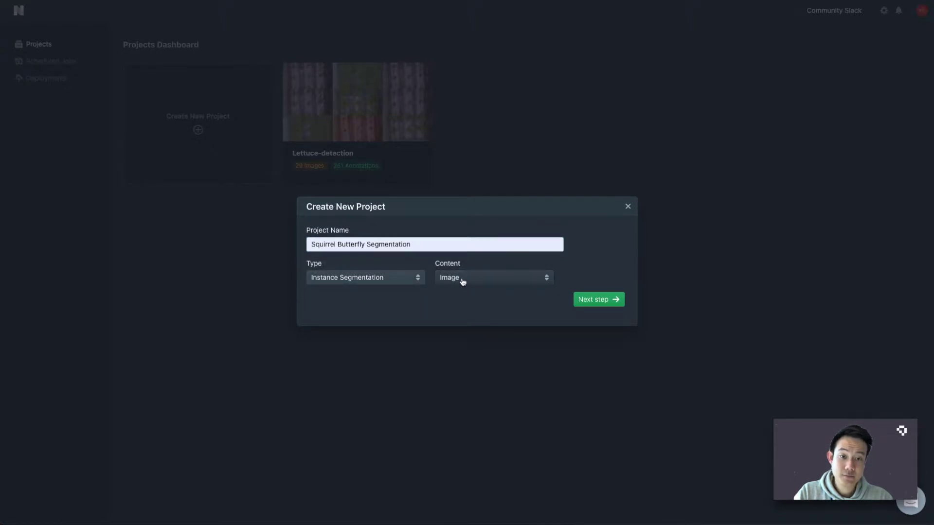
left_click(596, 302)
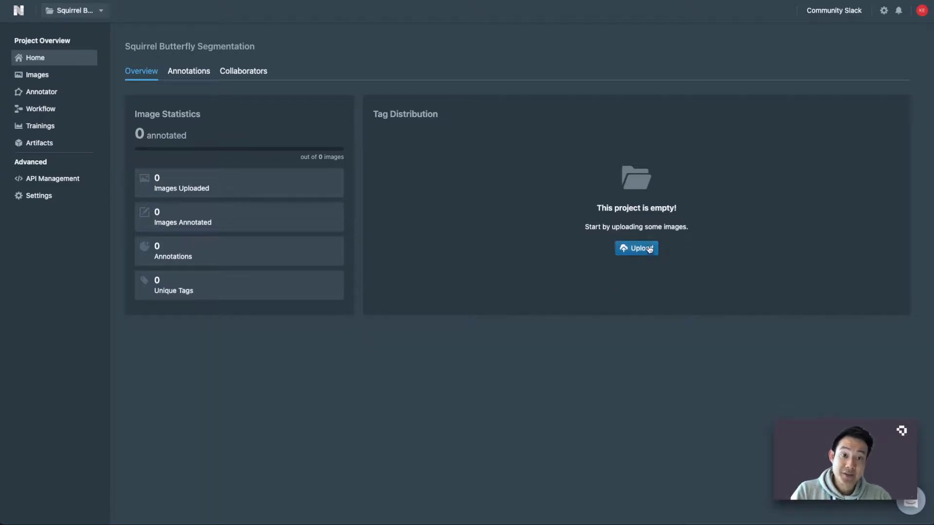
Step: Upload the folder of 600 butterfly and squirrel images, then return Home
left_click(649, 249)
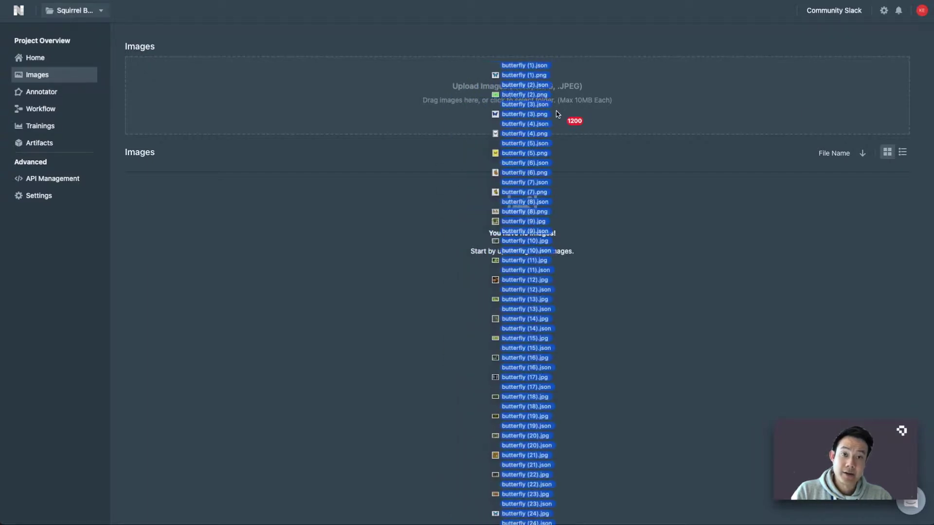
left_click_drag(540, 293, 557, 112)
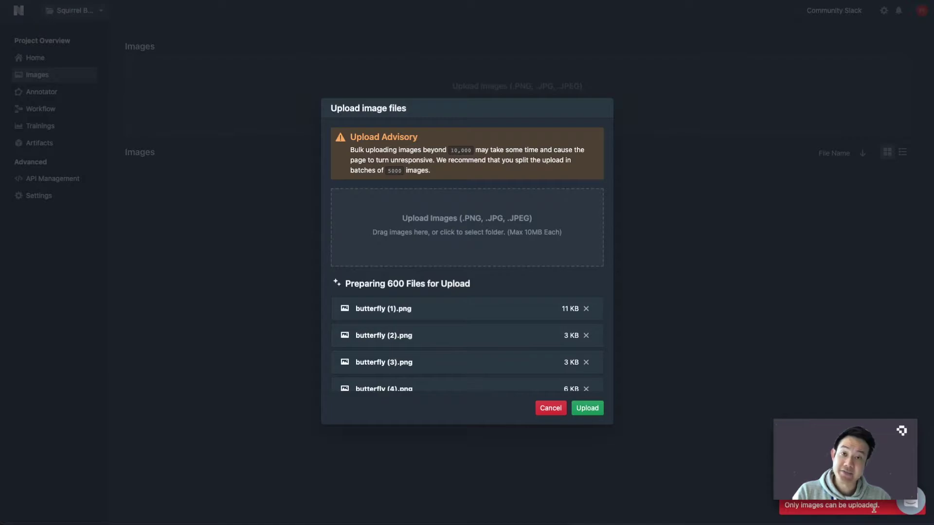
double_click(394, 283)
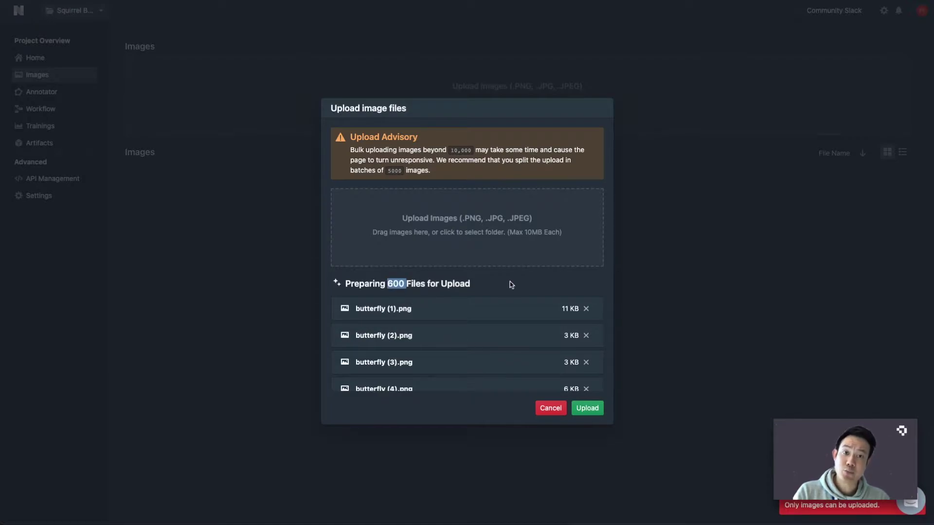
left_click(588, 408)
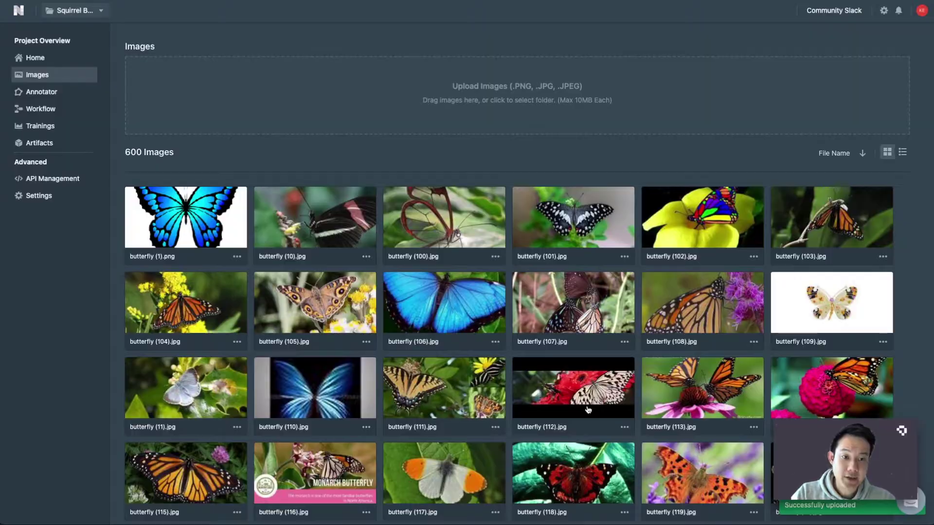
scroll(588, 409, "down", 3)
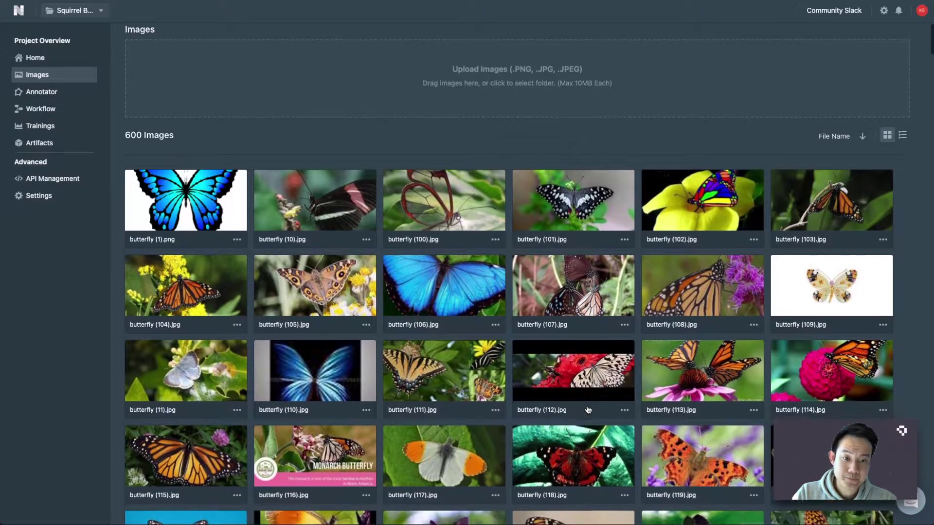
scroll(589, 409, "down", 5)
scroll(589, 409, "down", 5)
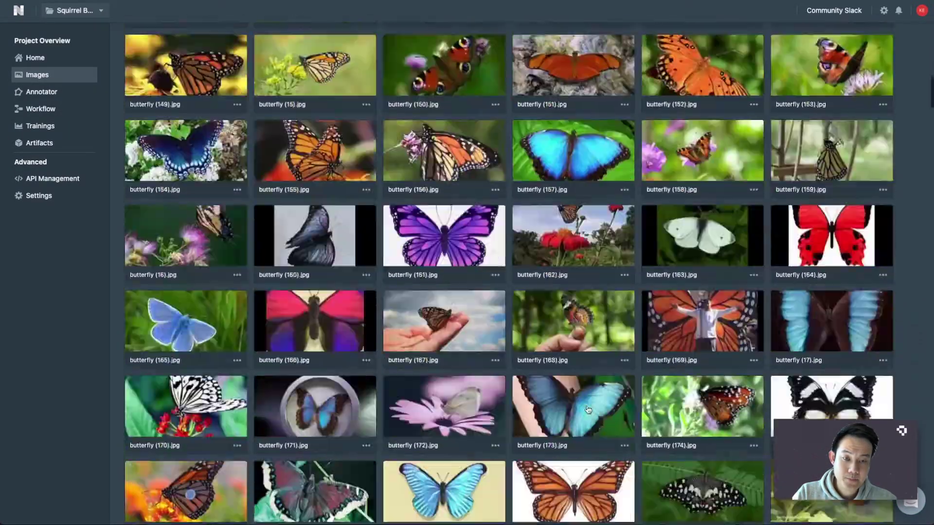
scroll(589, 409, "down", 5)
scroll(588, 410, "down", 5)
scroll(589, 410, "down", 5)
scroll(588, 409, "down", 5)
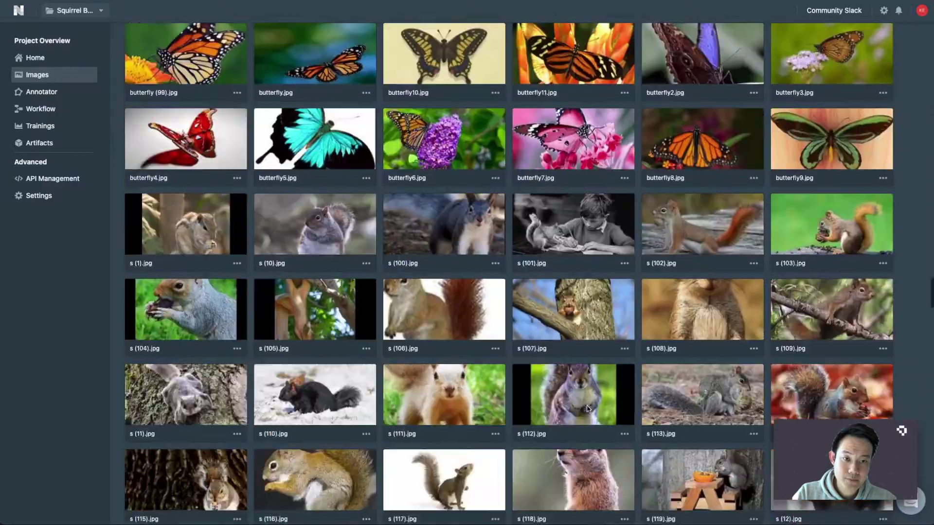
scroll(589, 409, "down", 5)
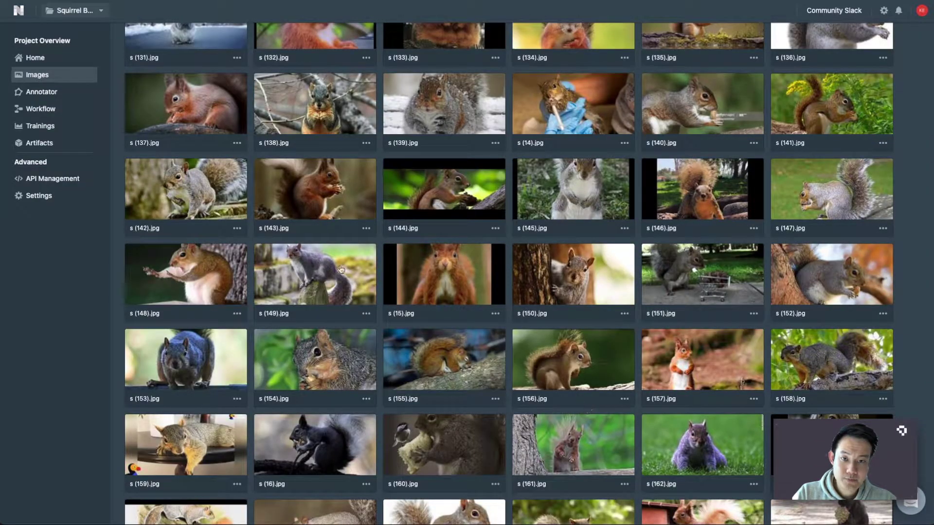
left_click(36, 57)
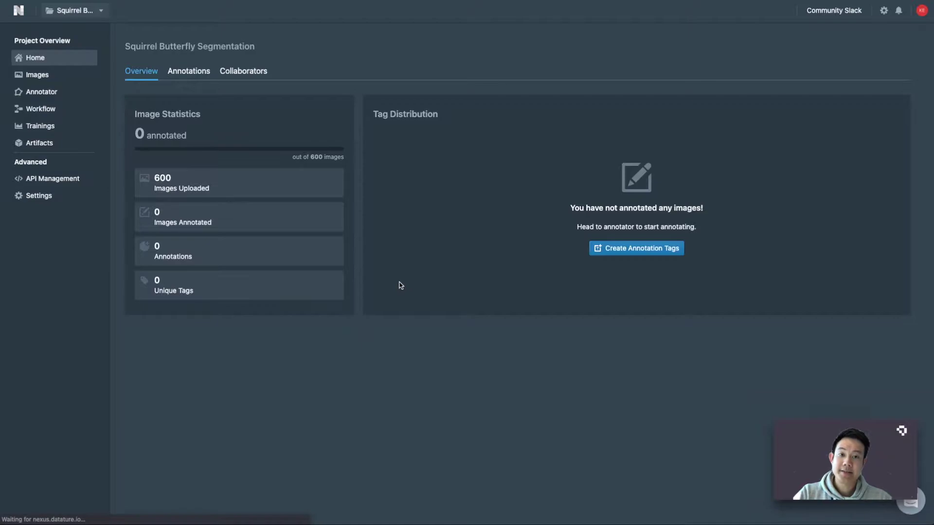
Step: Select [Polygon / Mask] LabelMe Mask as the annotation import format
left_click(188, 71)
left_click(273, 181)
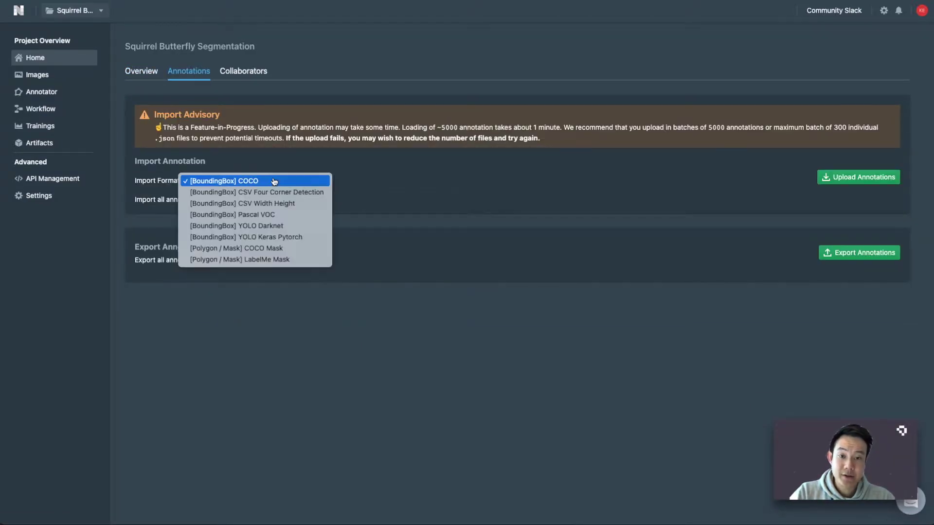
left_click(305, 260)
Step: Upload the 300 butterfly .json annotation files and review the overview statistics
left_click(857, 178)
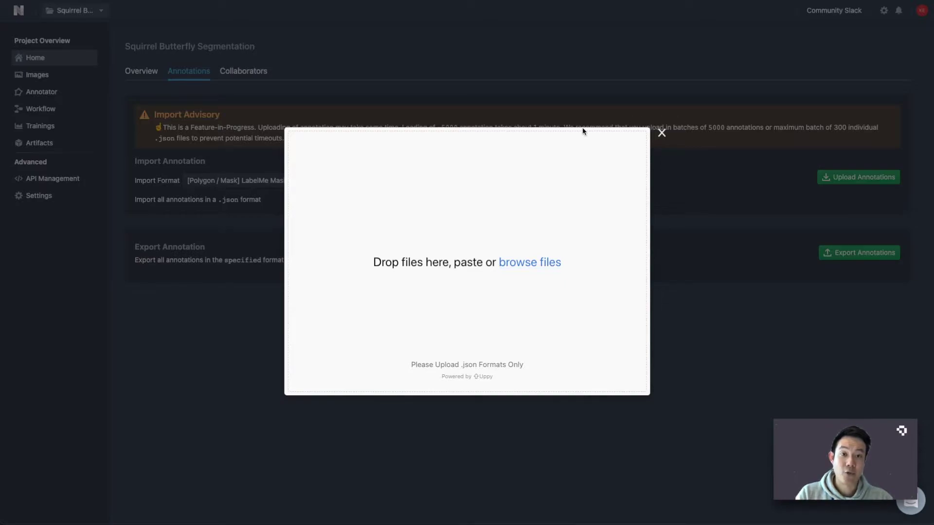
left_click_drag(583, 131, 453, 219)
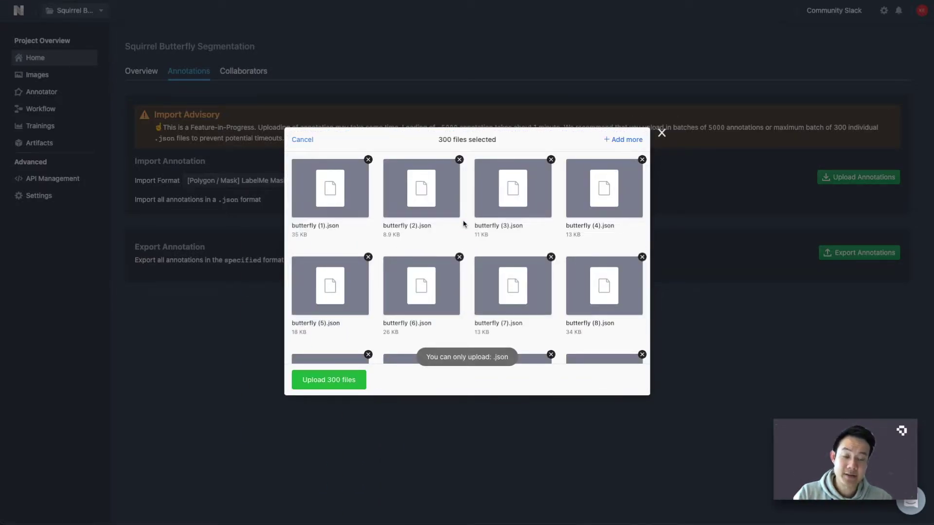
left_click(321, 380)
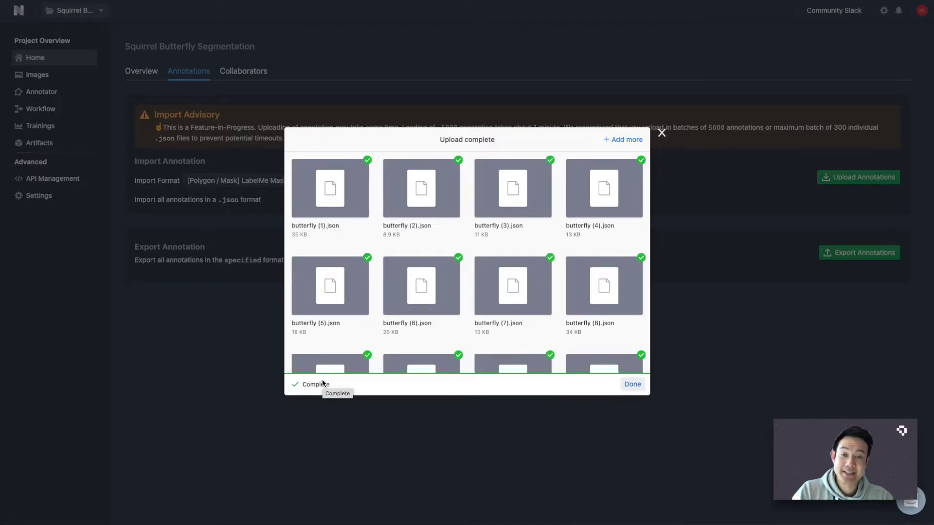
left_click(633, 384)
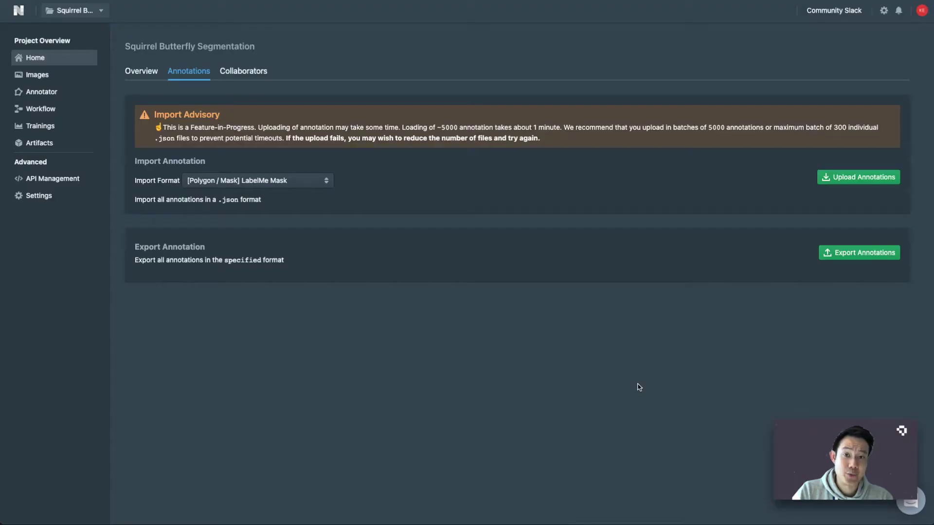
left_click(136, 76)
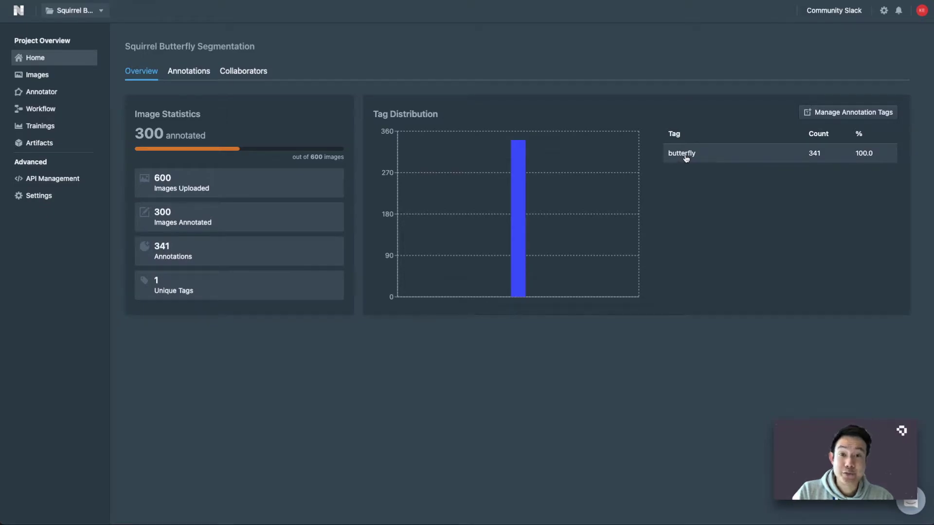
Step: Keep the LabelMe Mask format and upload the 300 squirrel .json annotation files
left_click(188, 70)
left_click(229, 179)
left_click(250, 259)
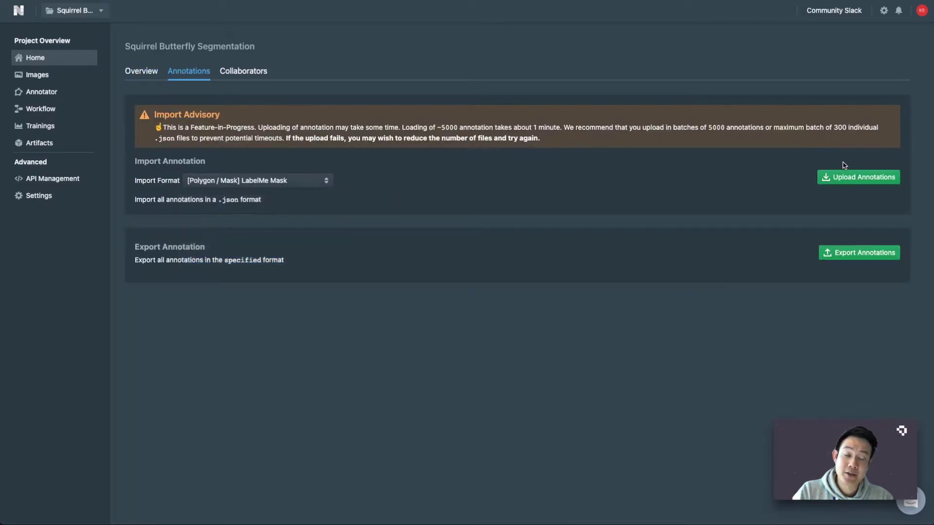
left_click(859, 177)
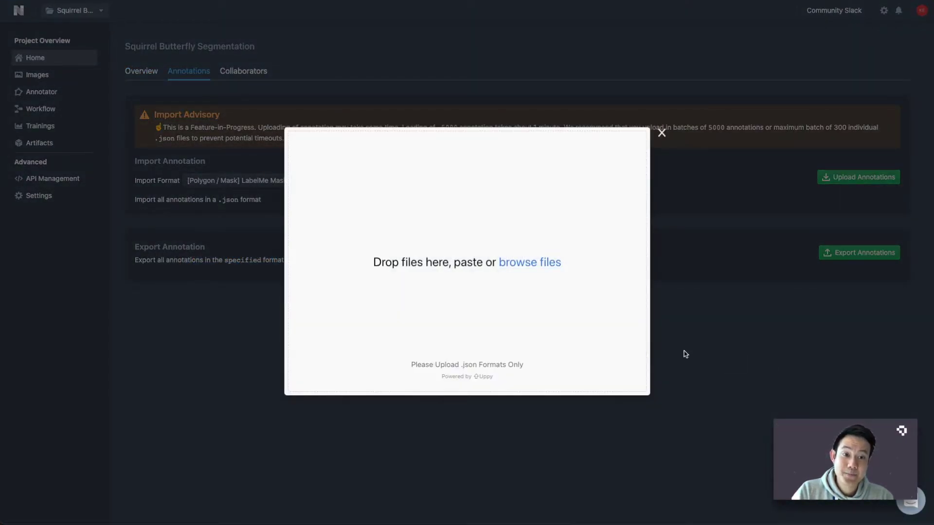
left_click_drag(685, 354, 507, 314)
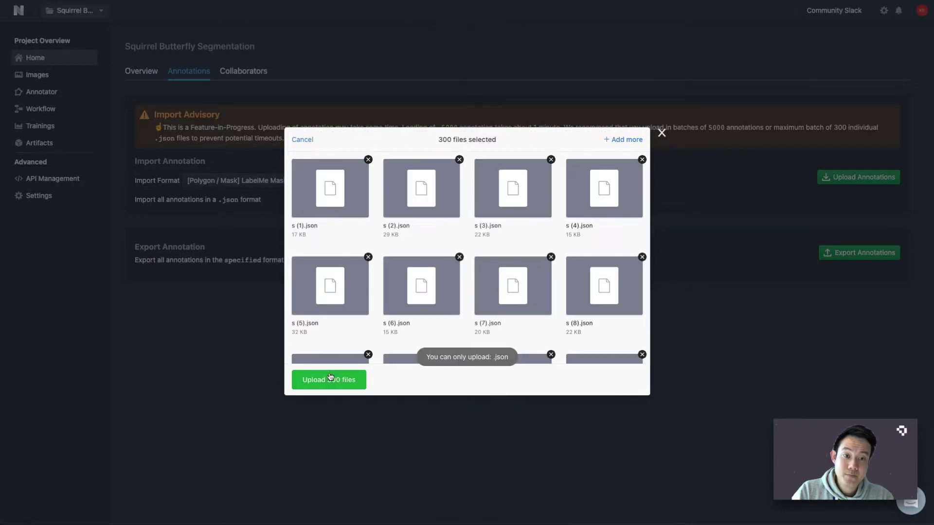
left_click(330, 379)
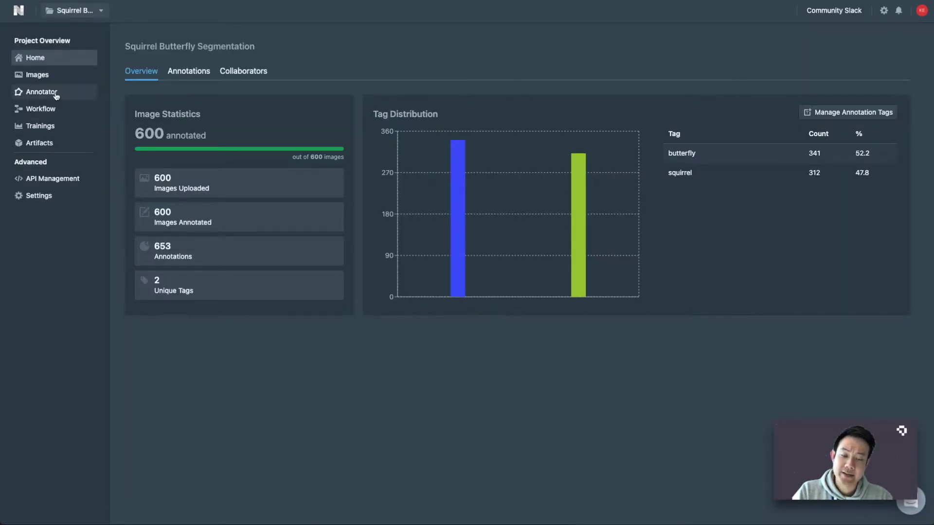
left_click(41, 91)
Step: Inspect the polygon masks on butterfly (14).jpg and squirrel images s (31) and s (32)
left_click(301, 493)
left_click(434, 220)
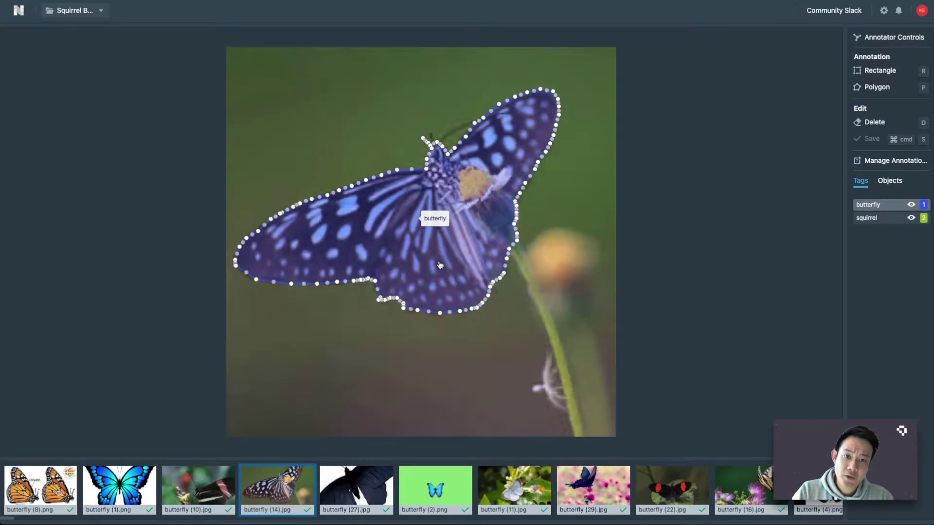
scroll(478, 255, "up", 5)
scroll(478, 255, "down", 6)
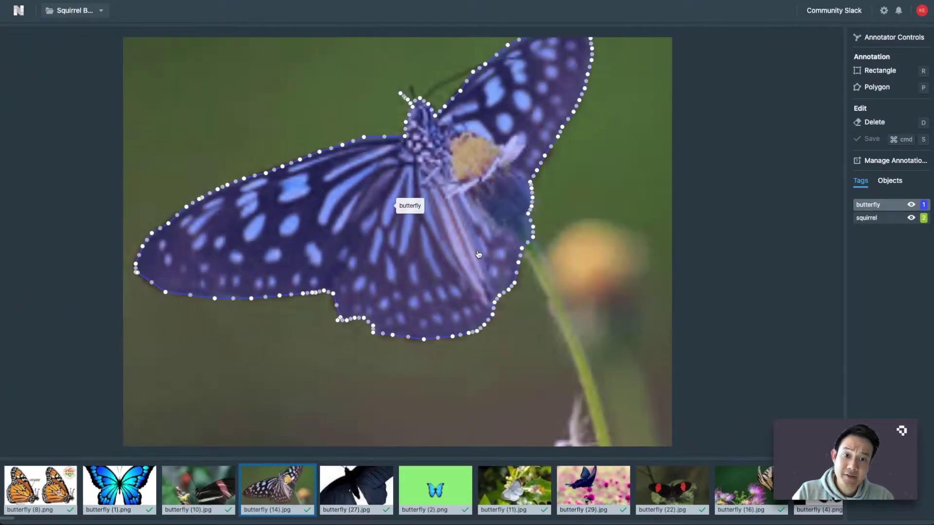
scroll(671, 493, "down", 5)
scroll(672, 493, "down", 5)
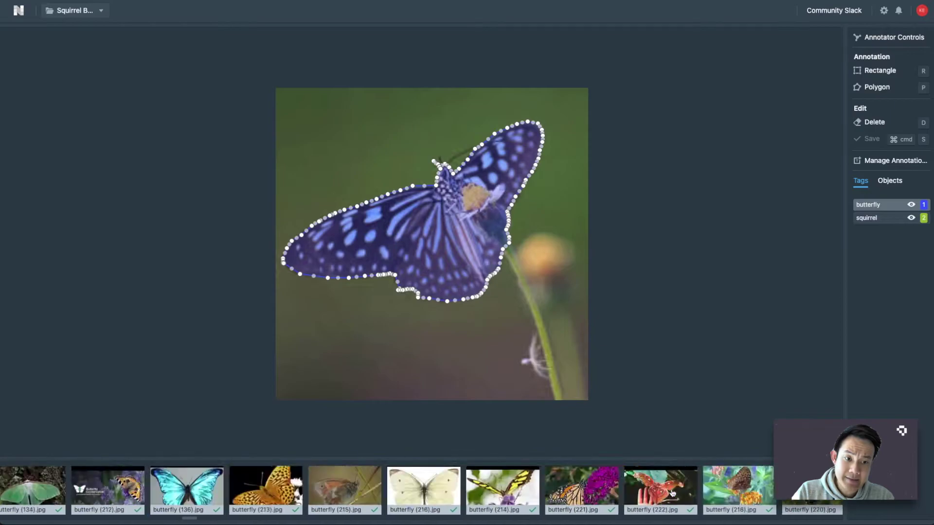
scroll(672, 494, "down", 5)
scroll(672, 494, "down", 5)
scroll(671, 494, "down", 5)
scroll(673, 494, "down", 1)
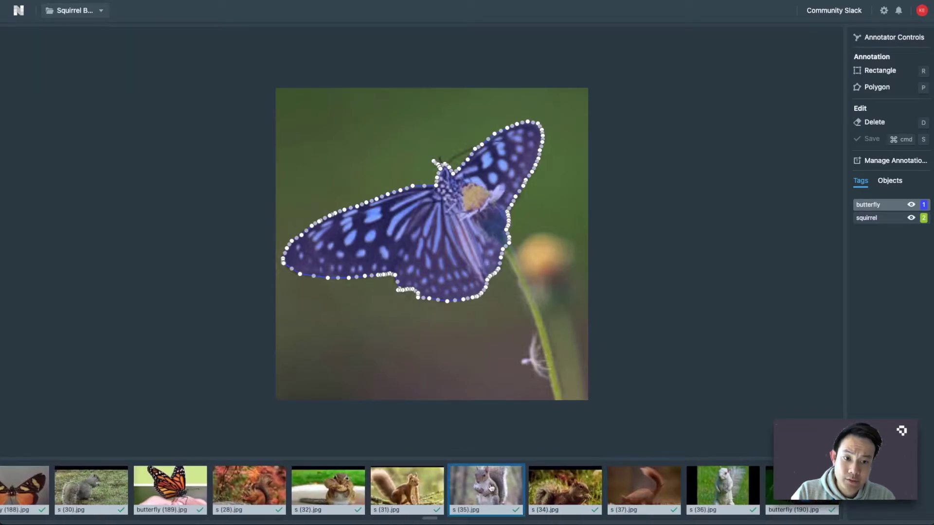
left_click(417, 489)
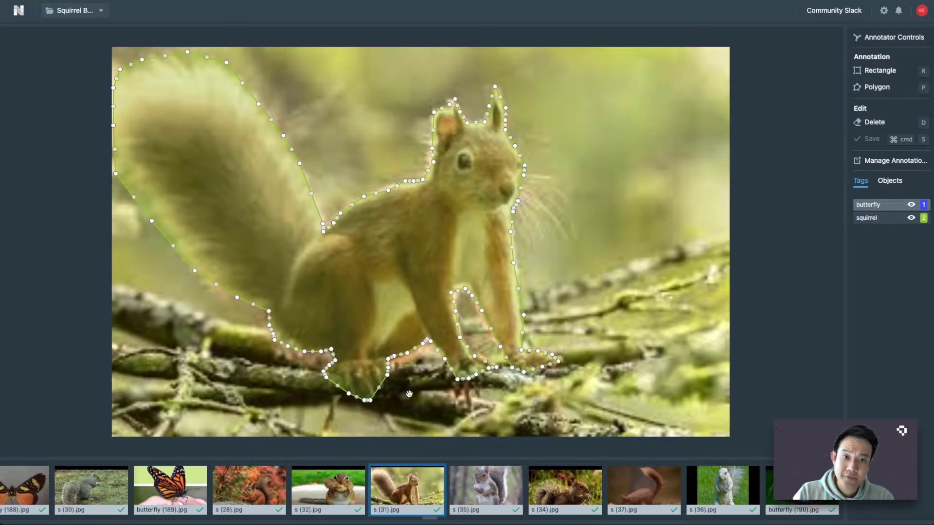
key("Left")
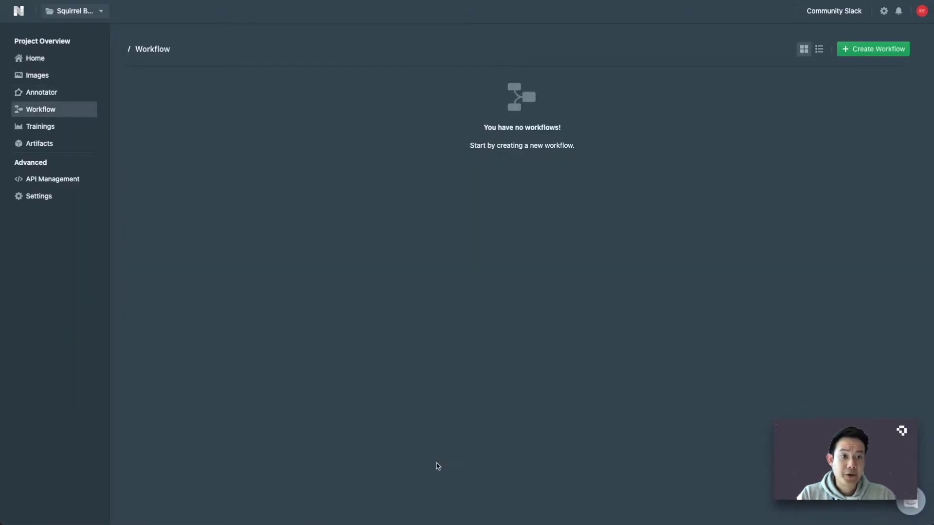
Step: Create a workflow titled 'Semantic Segmentation Butterfly vs Squirrel' and add a Dataset node
left_click(874, 51)
double_click(57, 44)
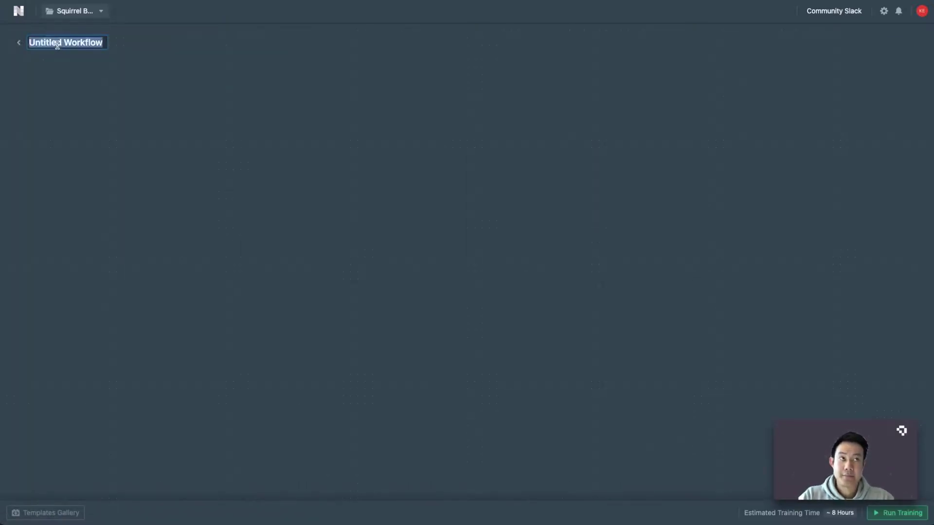
type("Semantic Segmentation")
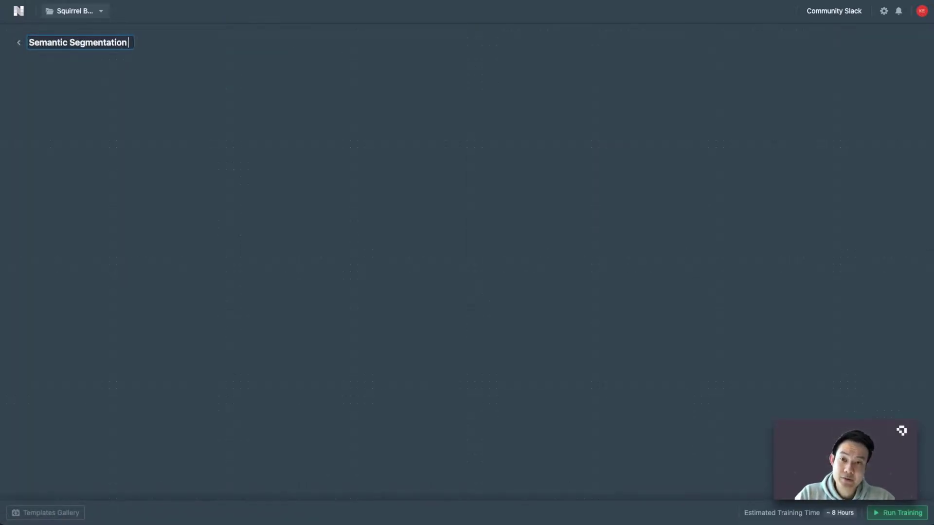
type("Butterfly vs")
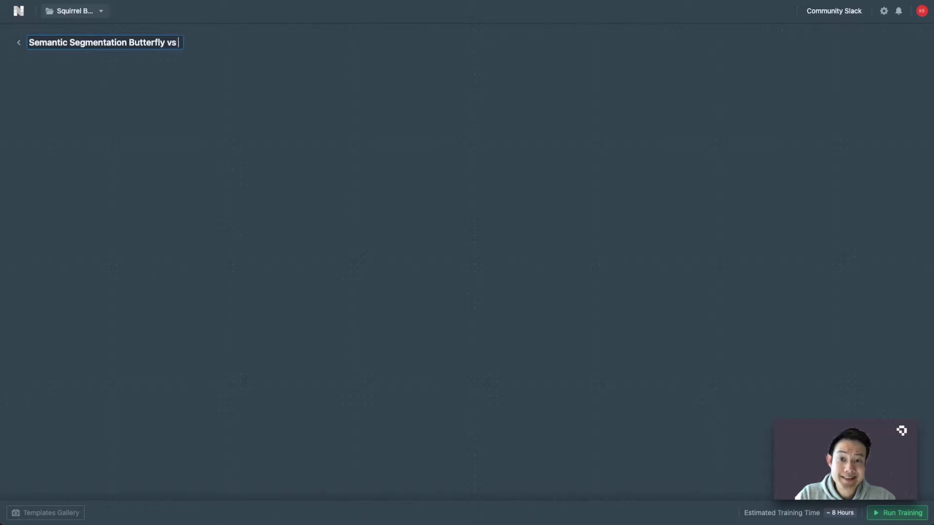
type("Squirrel")
key("Return")
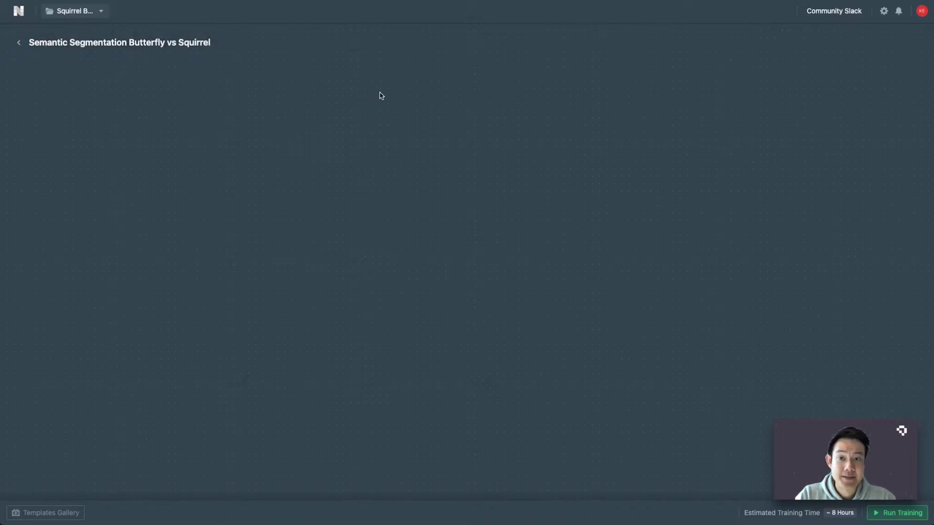
right_click(379, 91)
left_click(509, 122)
Step: Add an Augmentations node linked from Dataset, with Image Scaling enabled alongside horizontal flip
right_click(351, 191)
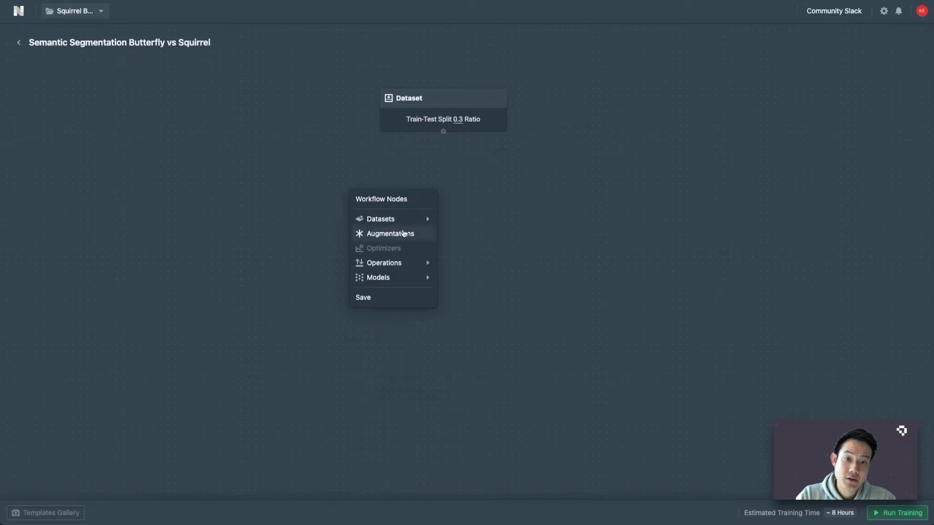
left_click(408, 233)
left_click_drag(443, 131, 442, 177)
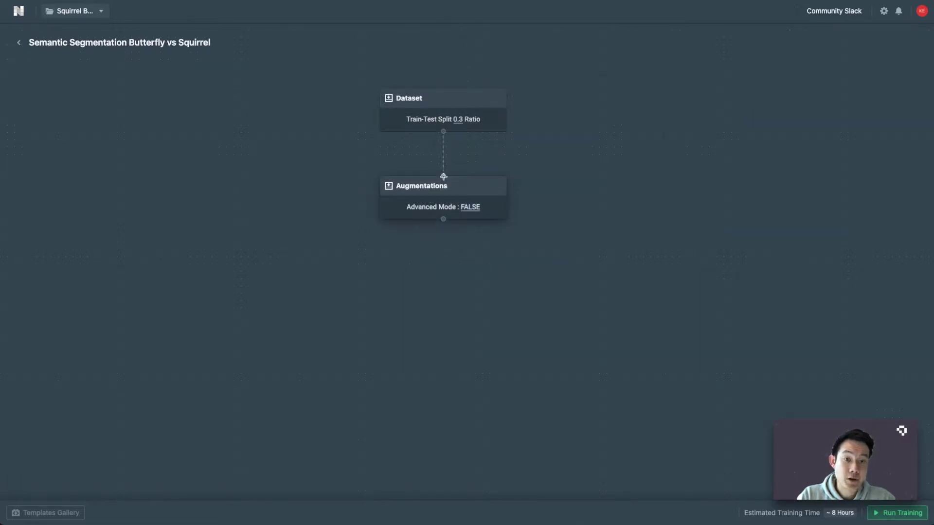
double_click(438, 197)
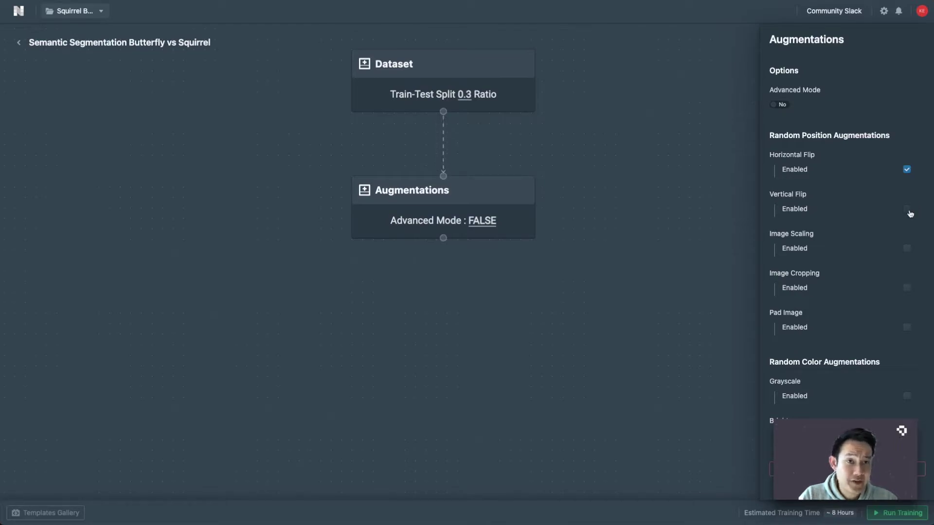
left_click(906, 249)
scroll(908, 251, "down", 3)
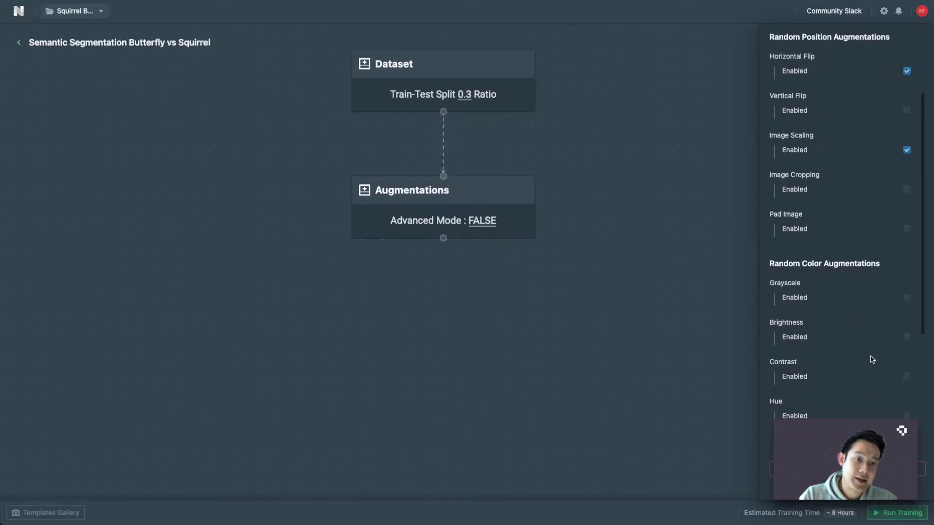
left_click(637, 310)
right_click(356, 264)
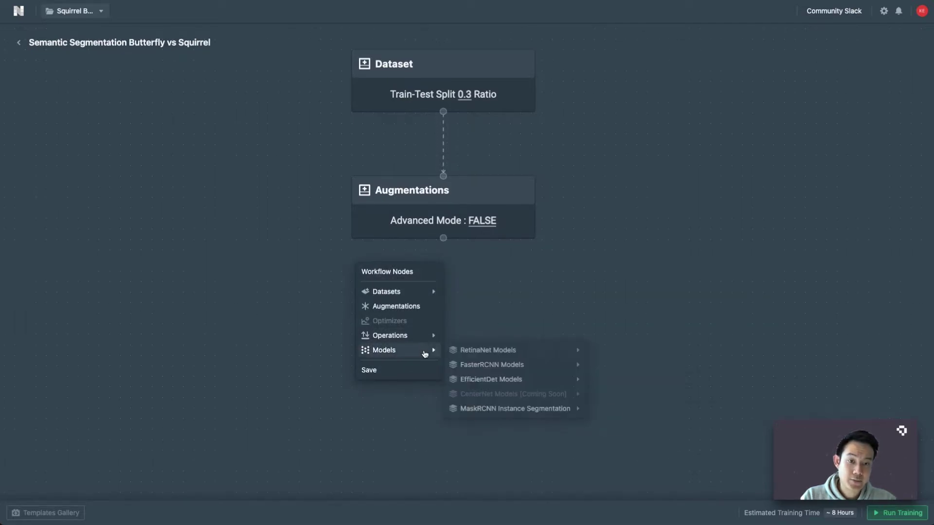
Step: Connect a MaskRCNN InceptionV2 1024x1024 node below Augmentations, set to 5000 training epochs
left_click(657, 412)
left_click_drag(658, 411, 414, 317)
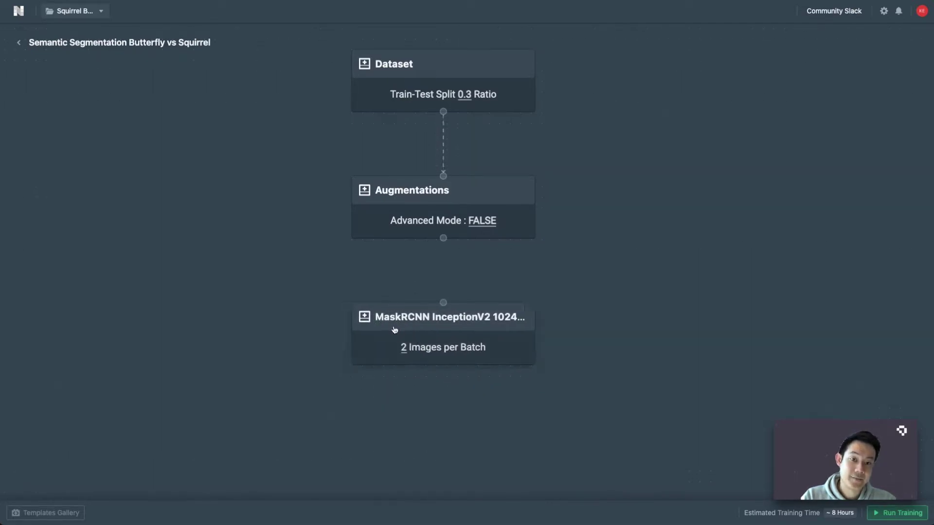
left_click_drag(443, 239, 443, 302)
left_click(443, 331)
double_click(796, 149)
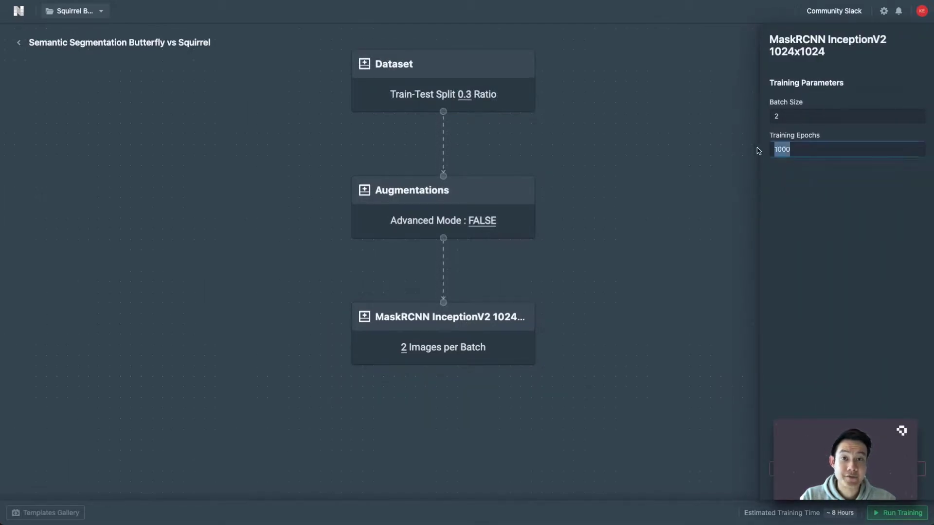
type("5000")
left_click(805, 248)
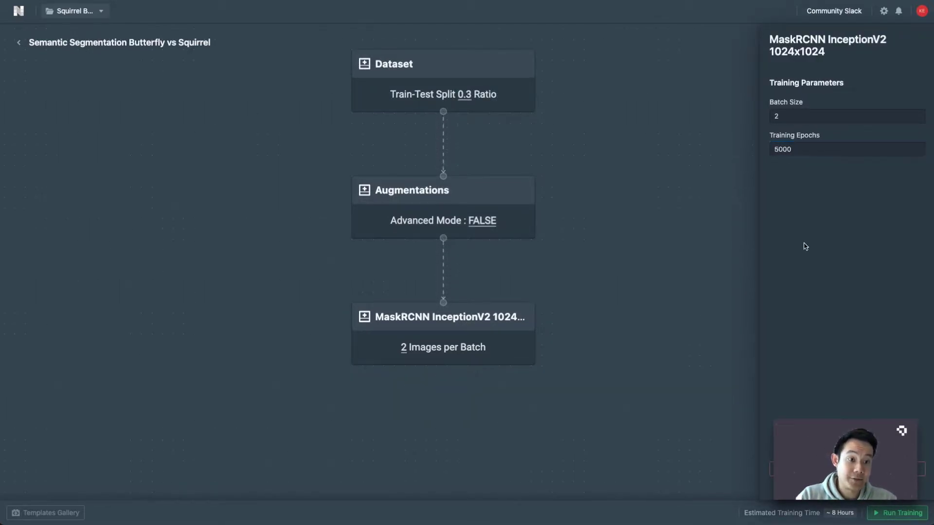
left_click(693, 380)
Step: Start training the workflow with GPU type set to Nvidia P100
left_click(898, 513)
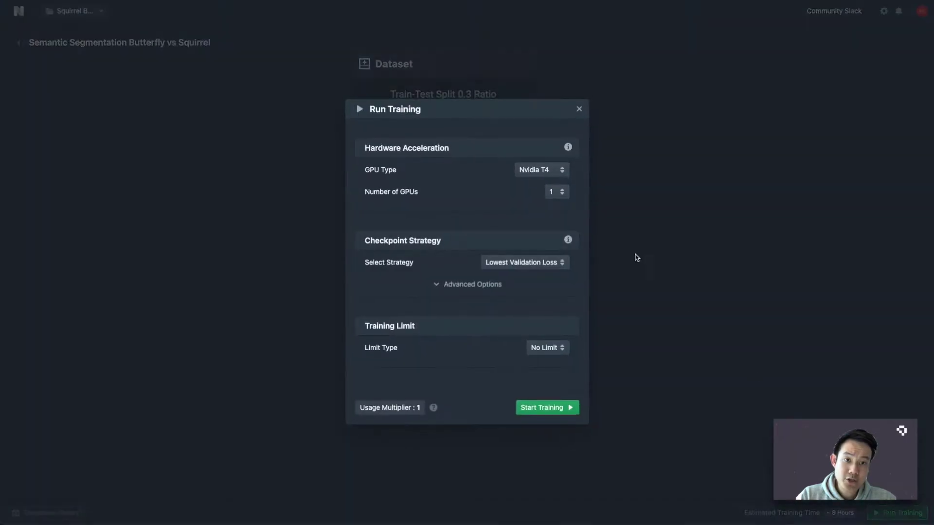
left_click(542, 169)
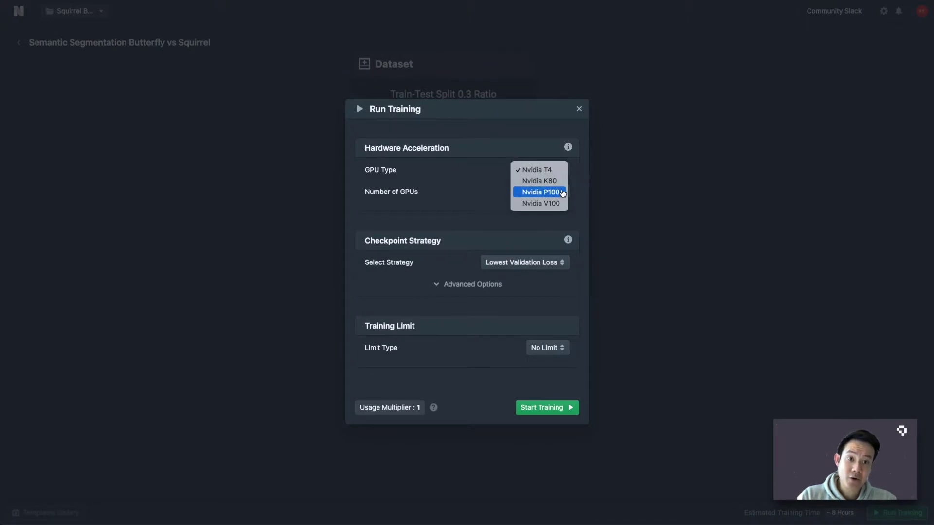
left_click(562, 194)
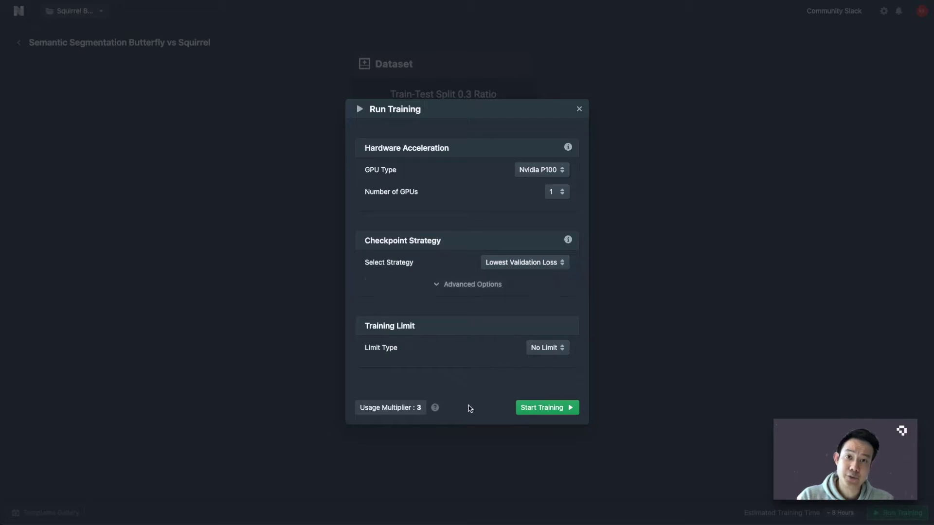
left_click_drag(421, 408, 413, 409)
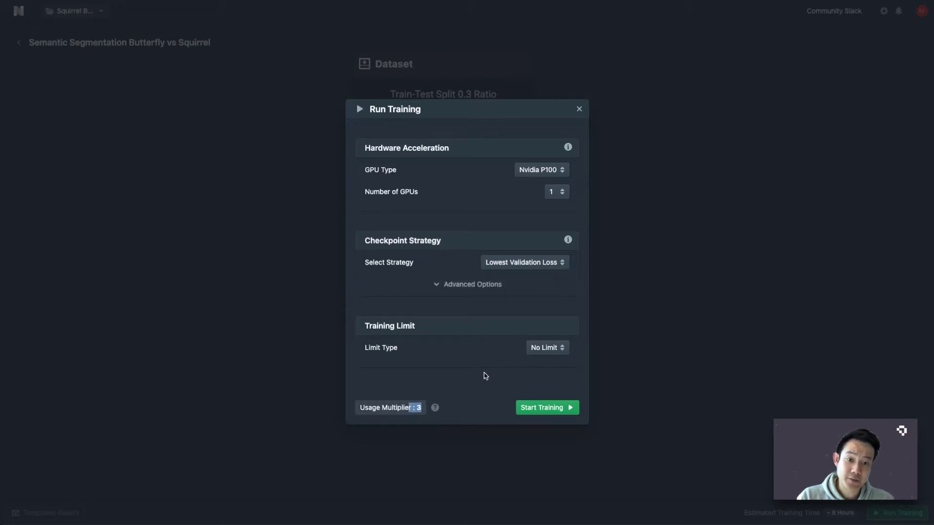
left_click(540, 407)
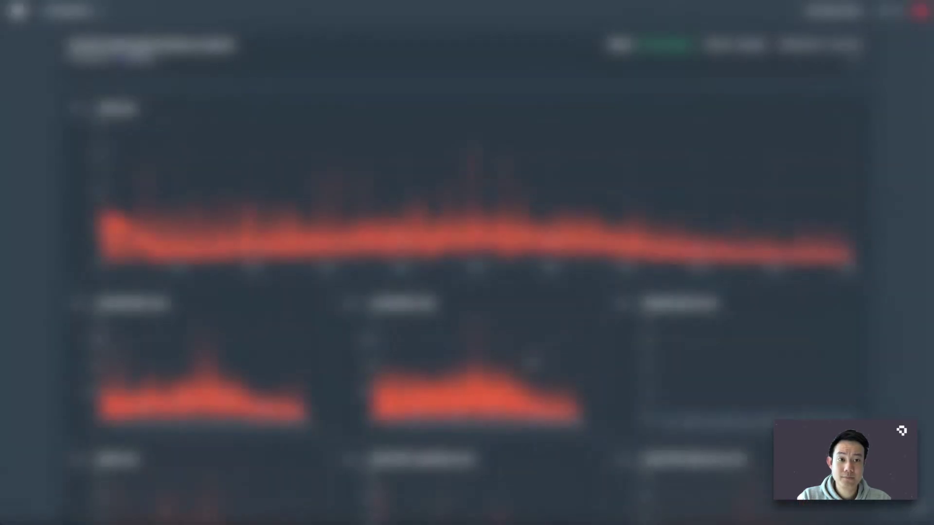
scroll(531, 361, "down", 5)
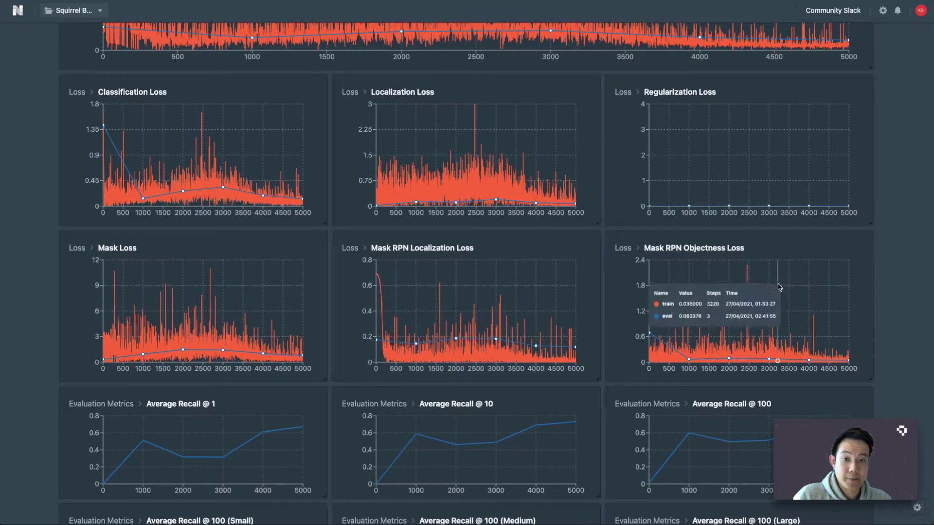
scroll(779, 286, "up", 5)
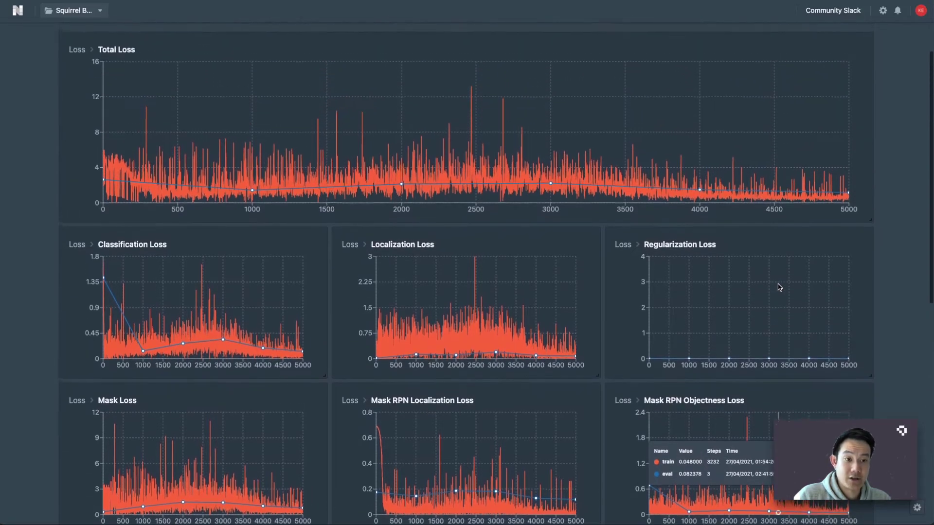
mouse_move(847, 257)
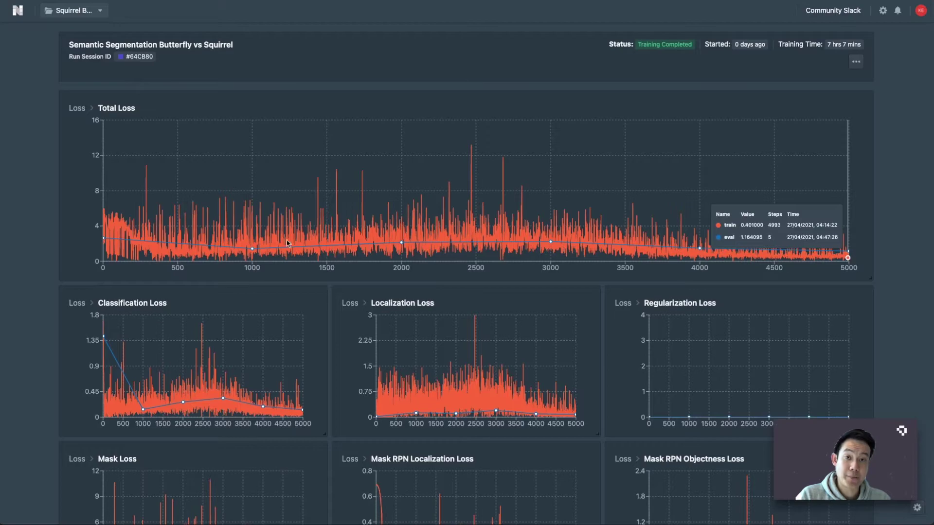
left_click(73, 10)
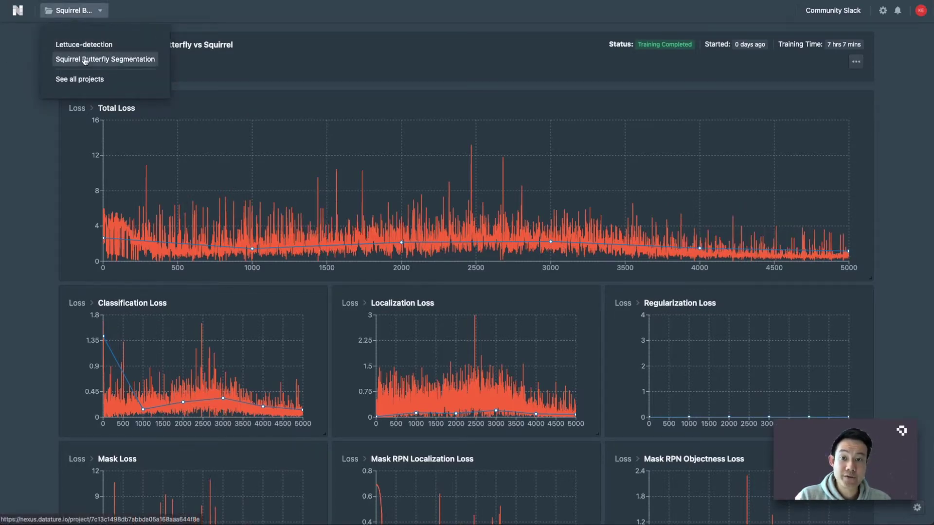
Step: In the Squirrel Butterfly Segmentation project's Artifacts, generate and download the TensorFlow model
left_click(85, 60)
left_click(38, 143)
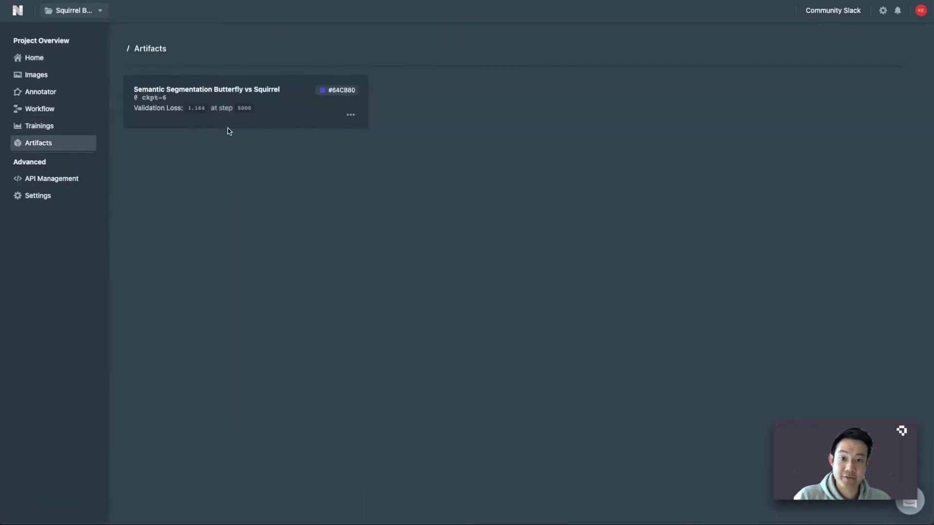
left_click(351, 115)
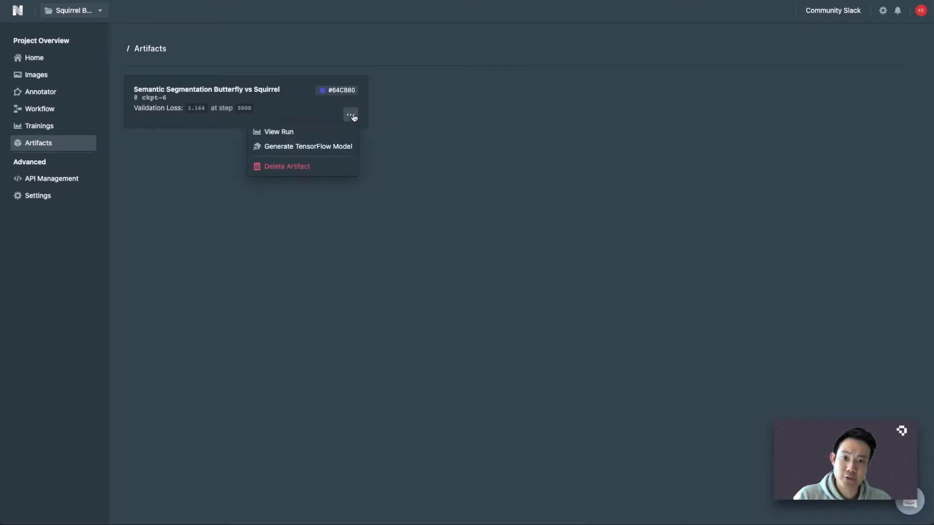
left_click(331, 148)
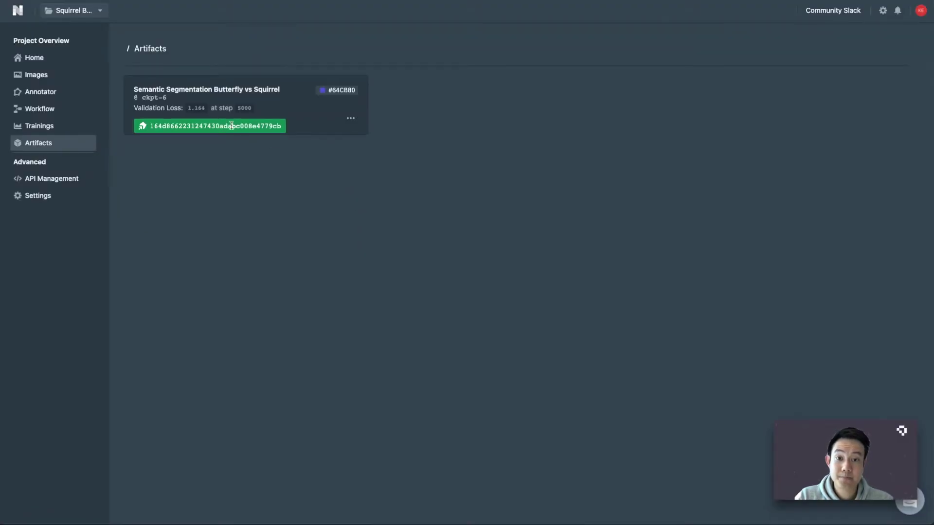
left_click(351, 119)
left_click(310, 162)
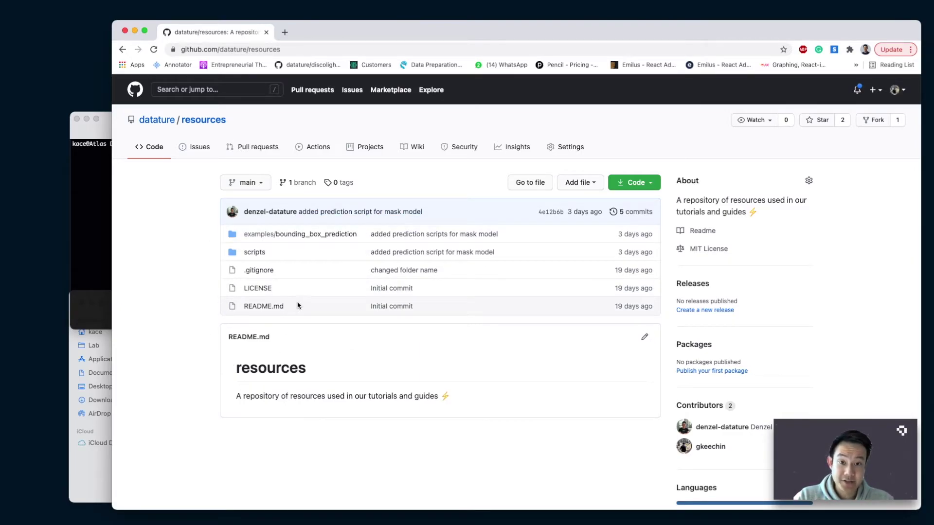
Step: Browse datature/resources to scripts/segmentation and read the README's run-script command
left_click(254, 251)
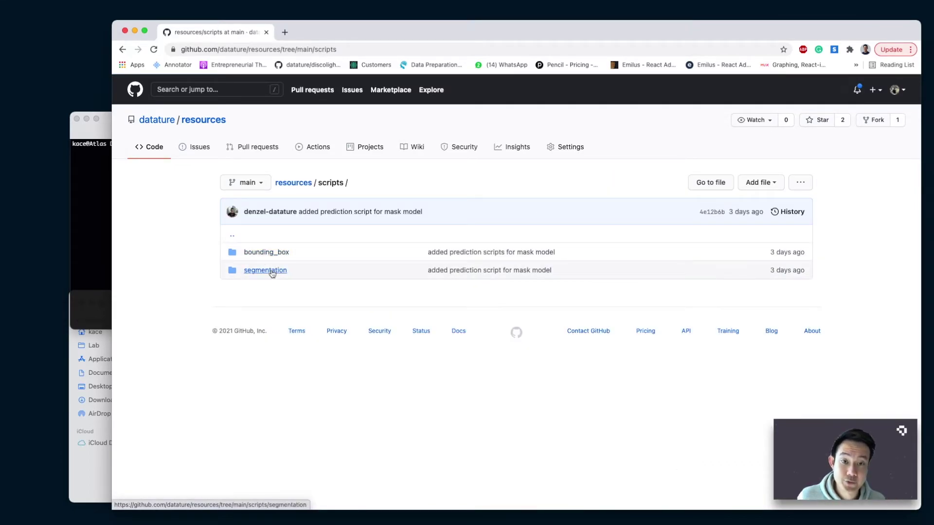
left_click(265, 270)
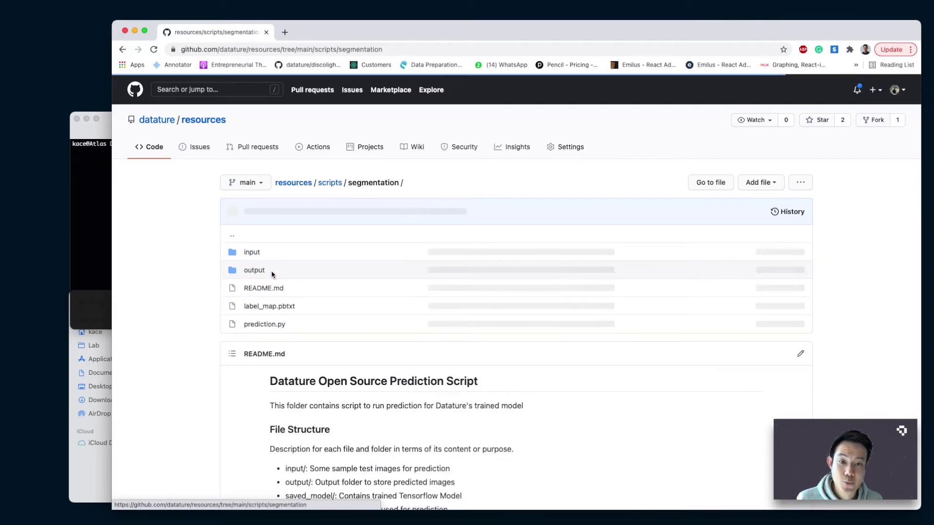
scroll(321, 369, "down", 3)
scroll(322, 370, "down", 2)
left_click_drag(279, 406, 492, 401)
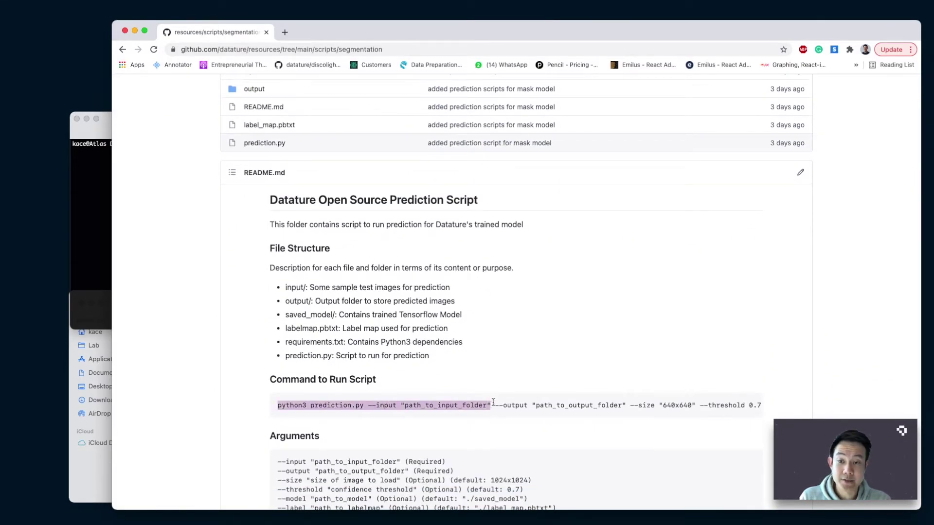
left_click(237, 389)
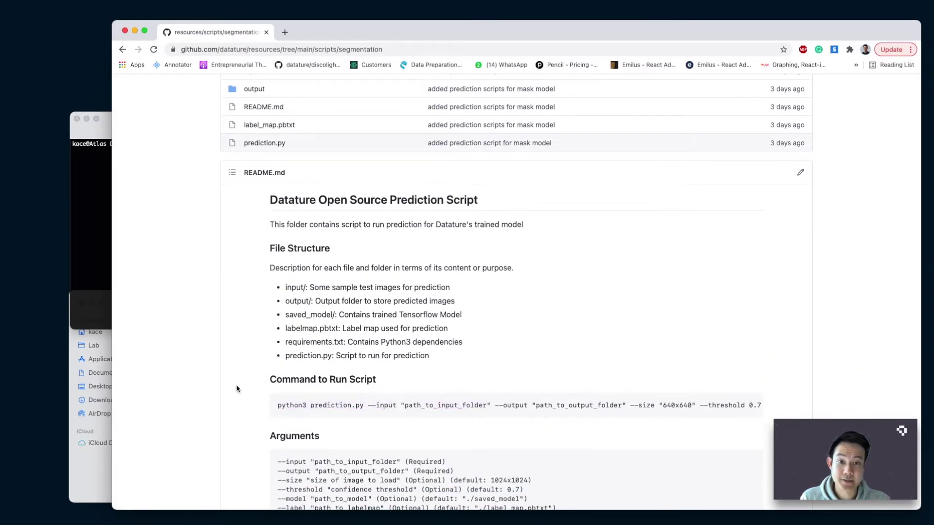
left_click(85, 468)
Step: Check the downloaded checkpoint folder and git clone the datature/resources repository
left_click(189, 338)
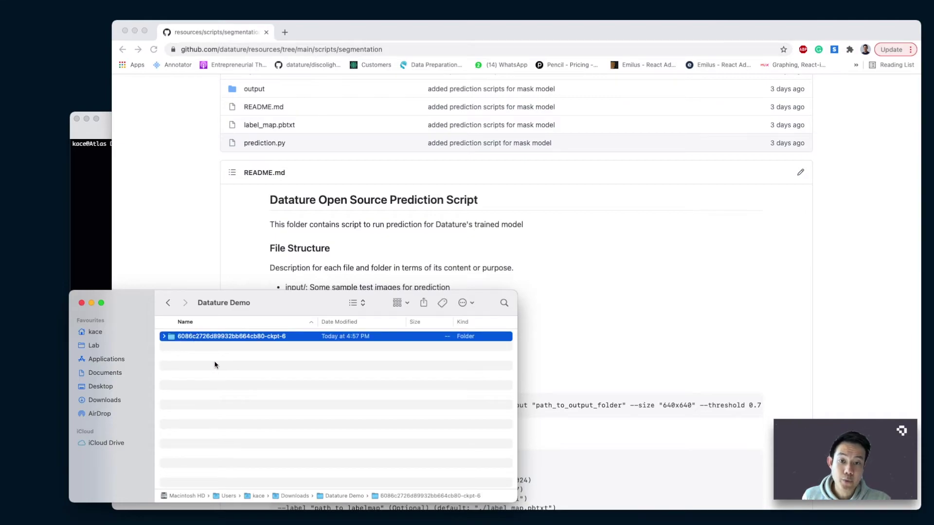
double_click(213, 338)
left_click(168, 303)
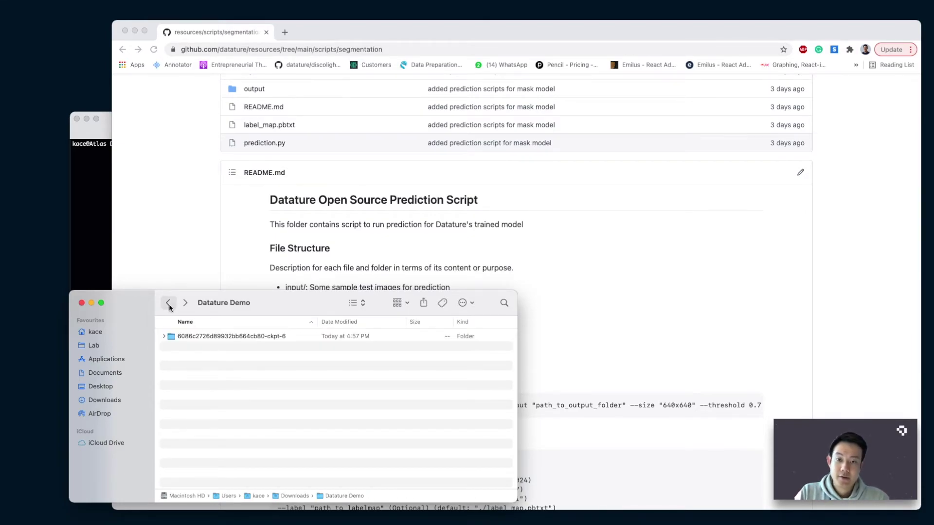
left_click(96, 245)
type("g")
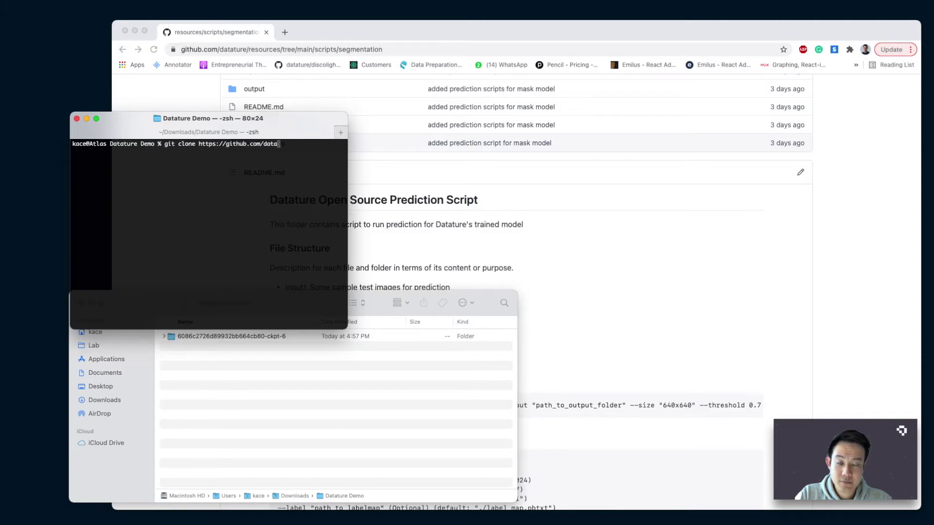
type("ces")
key("Return")
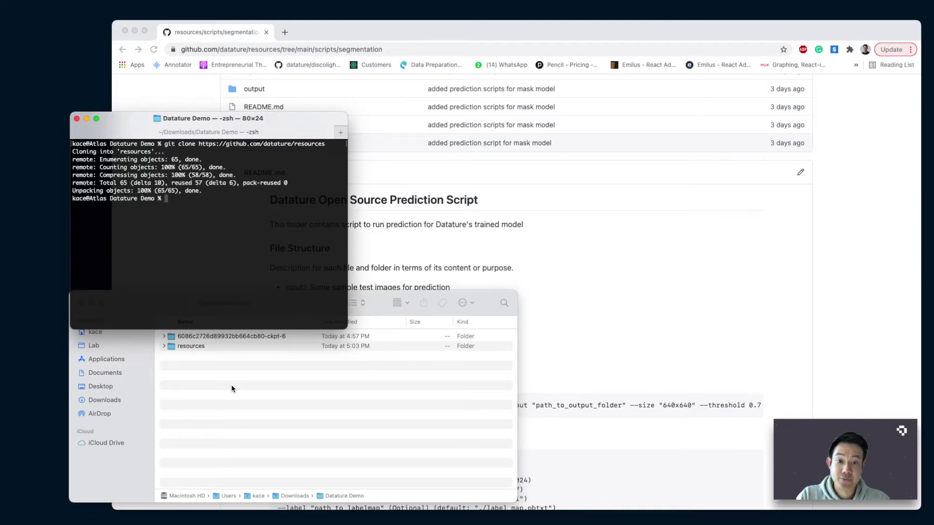
Step: Copy the exported model files into resources/scripts/segmentation, replacing the existing label map
left_click(232, 388)
double_click(219, 336)
key("super+a")
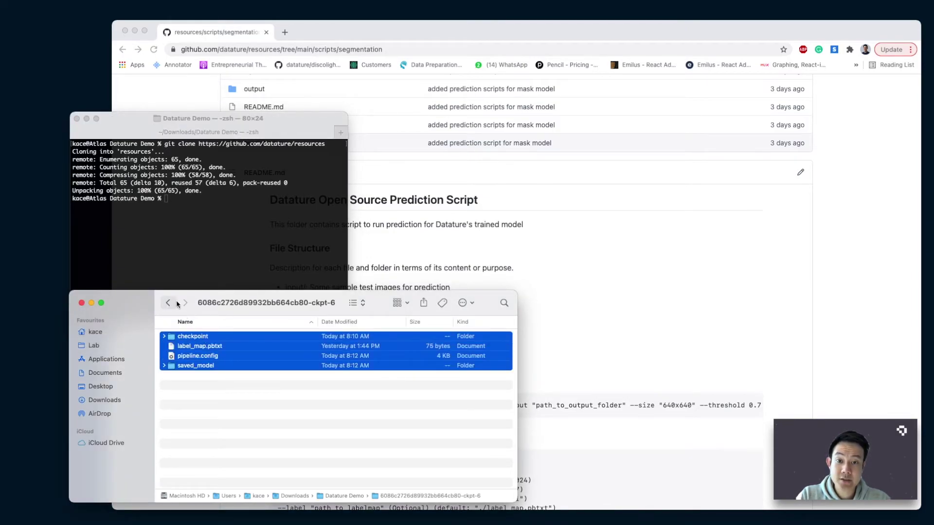
key("super+bracketleft")
double_click(191, 346)
double_click(187, 365)
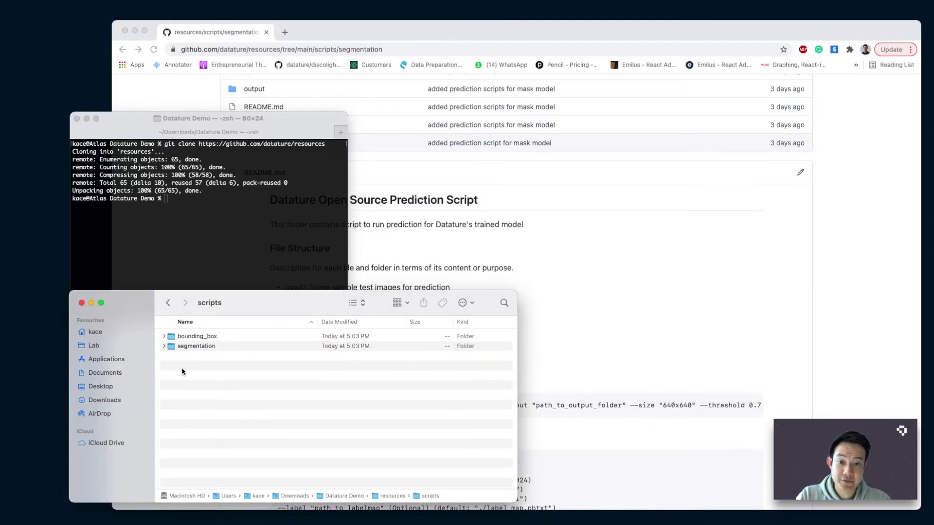
double_click(194, 345)
key("super+v")
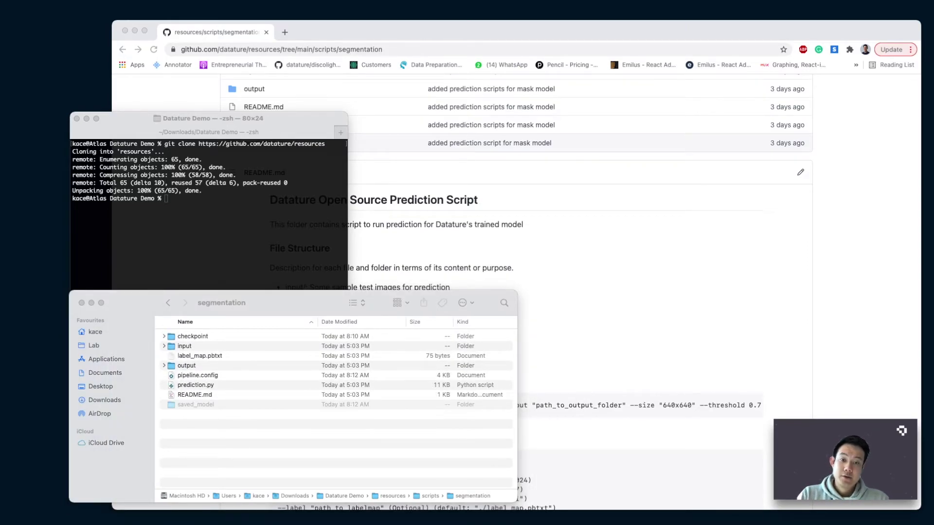
left_click(259, 445)
Step: Preview the sample input images, including a squirrel image
double_click(184, 346)
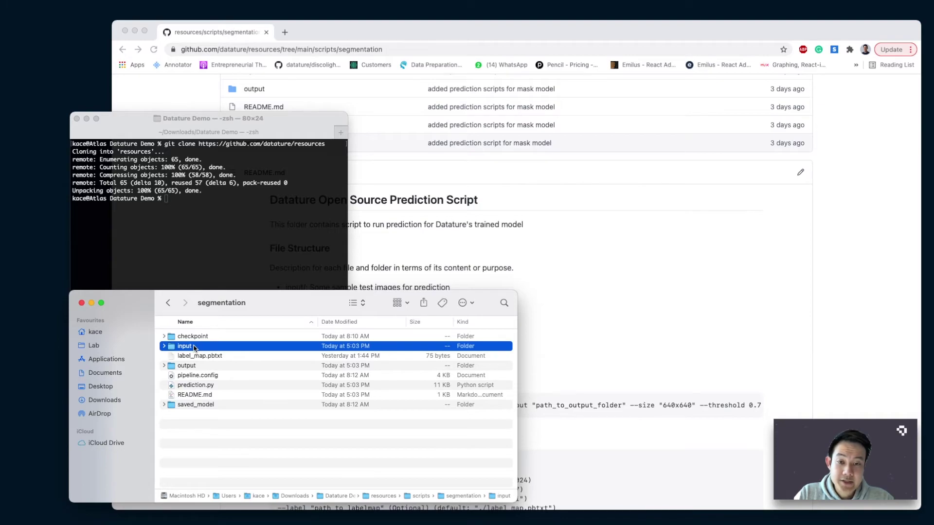
left_click(197, 346)
key("space")
left_click(195, 366)
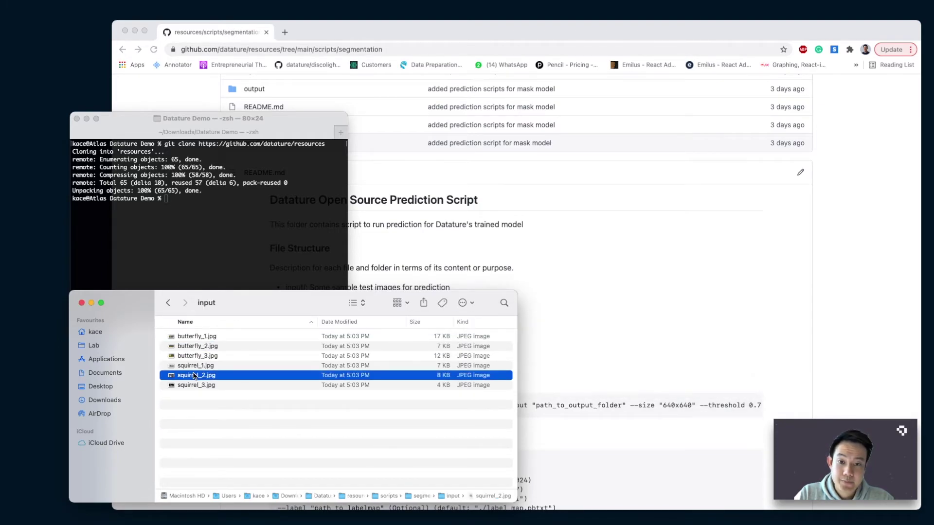
left_click(196, 375)
left_click(167, 303)
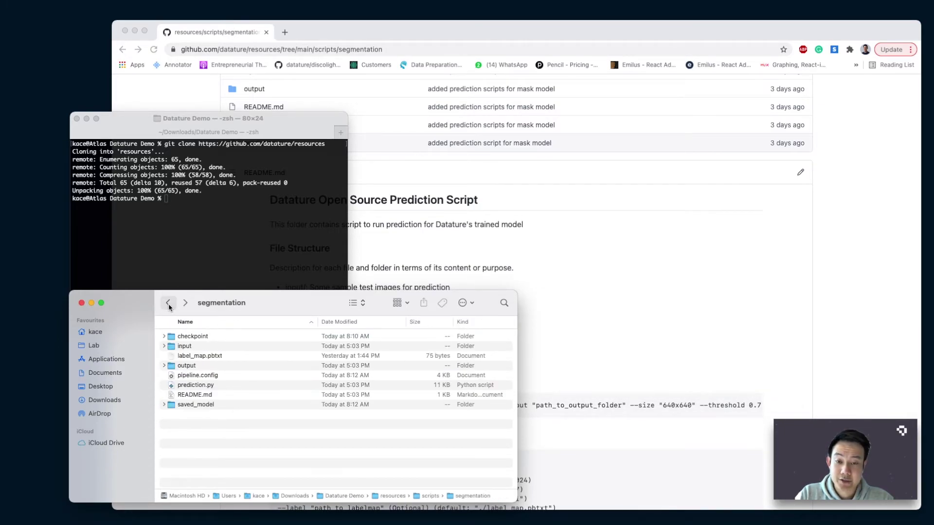
Step: Create an empty folder named my_output inside the segmentation folder
right_click(191, 443)
left_click(219, 453)
type("my_output")
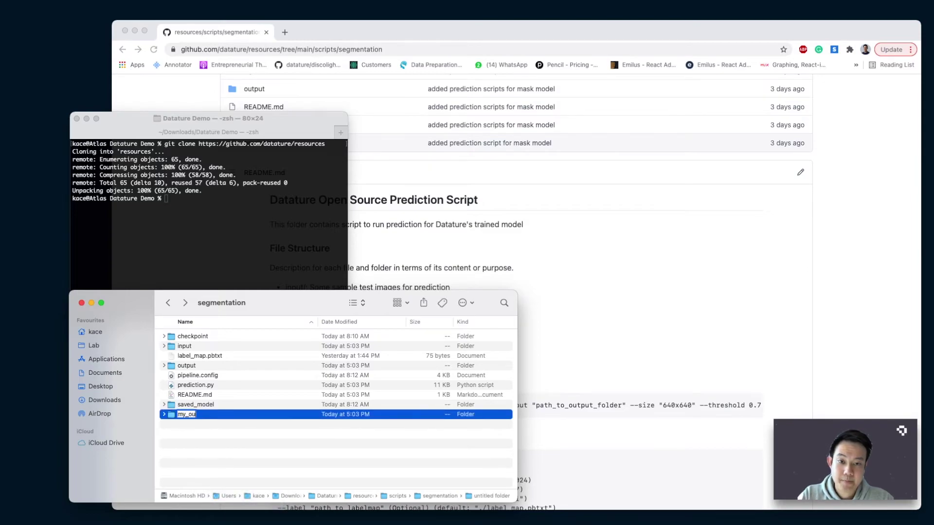
key("Return")
left_click(227, 271)
left_click(569, 255)
Step: Paste the README prediction command into Terminal without the model and label arguments
left_click_drag(278, 405, 765, 405)
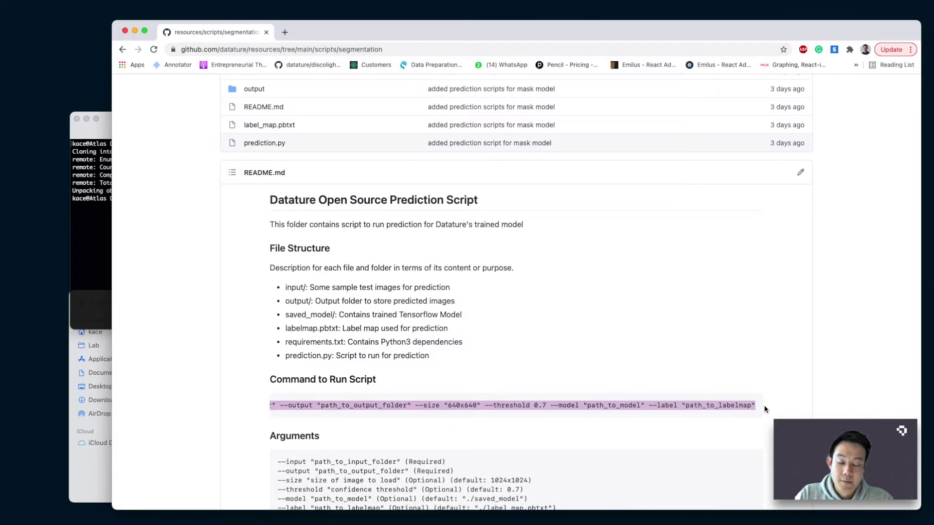
scroll(334, 419, "down", 3)
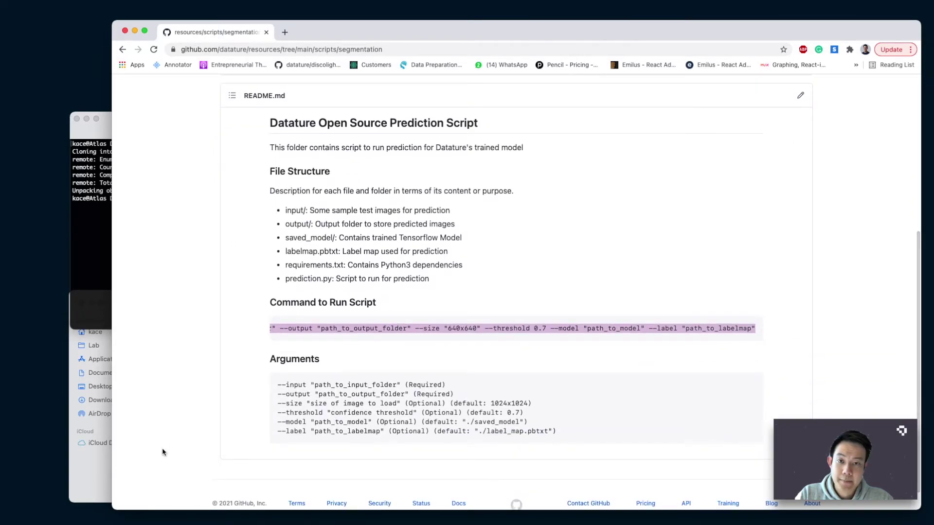
left_click(100, 472)
left_click(96, 260)
type("python3 prediction.py --input \"path_to_input_folder\" --output \"path_to_output_folder\" --size \"640x640\" --threshold 0.7 --model \"path_to_model\" --label \"path_to_labelmap\"")
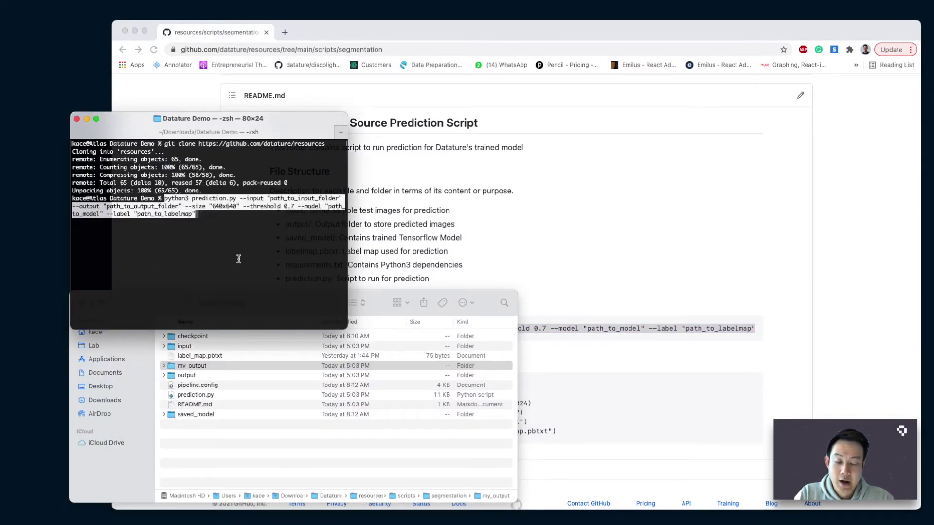
key("BackSpace")
key("BackSpace")
key("BackSpace")
key("BackSpace")
key("BackSpace")
key("BackSpace")
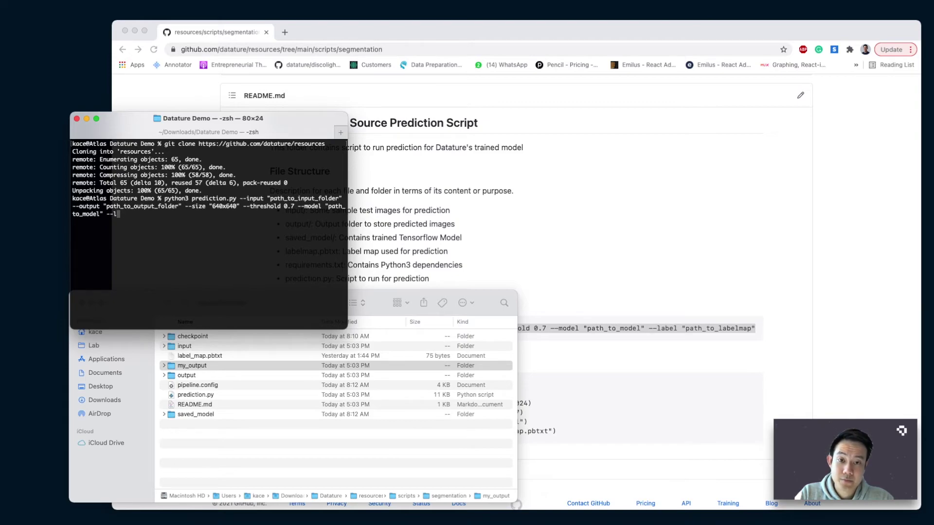
key("BackSpace")
key("BackSpace")
key("BackSpace")
key("BackSpace")
key("BackSpace")
key("BackSpace")
key("BackSpace")
key("BackSpace")
key("BackSpace")
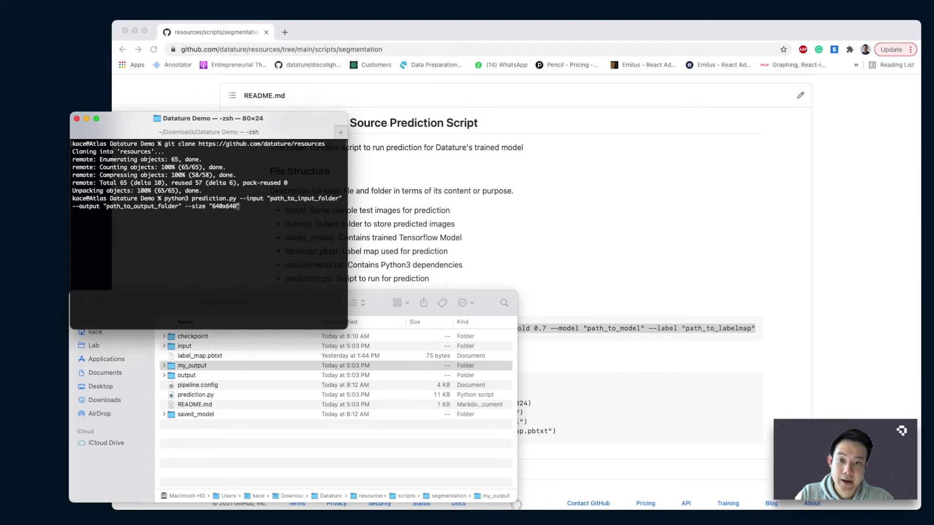
Step: Set the output path to "my_output" and input to "input", then run the command
key("Left")
key("Left")
key("Left")
key("BackSpace")
key("BackSpace")
key("BackSpace")
key("BackSpace")
key("BackSpace")
key("BackSpace")
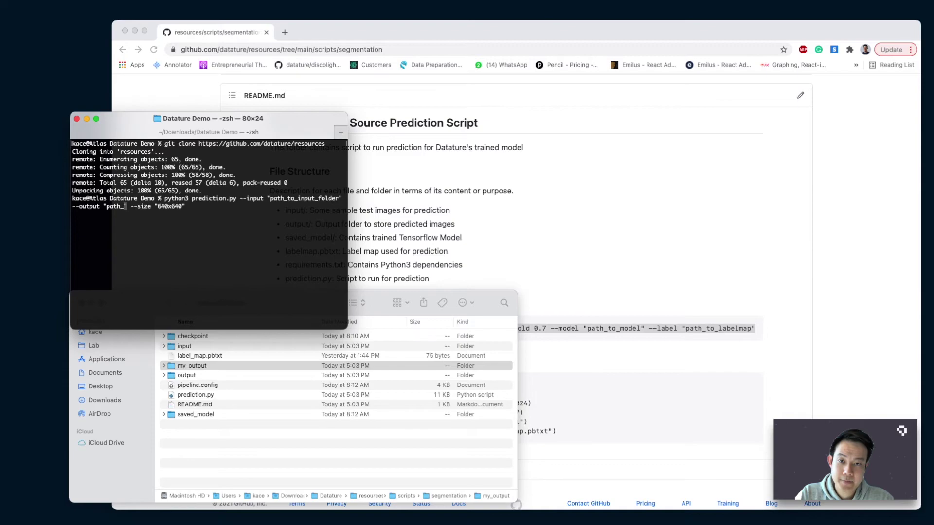
type("my_output")
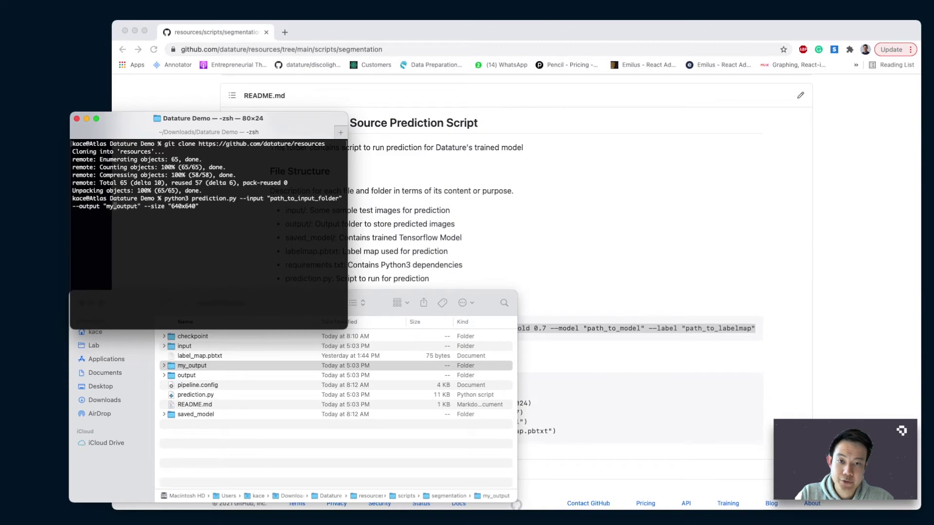
key("Left")
key("Left")
key("Left")
key("BackSpace")
key("BackSpace")
key("BackSpace")
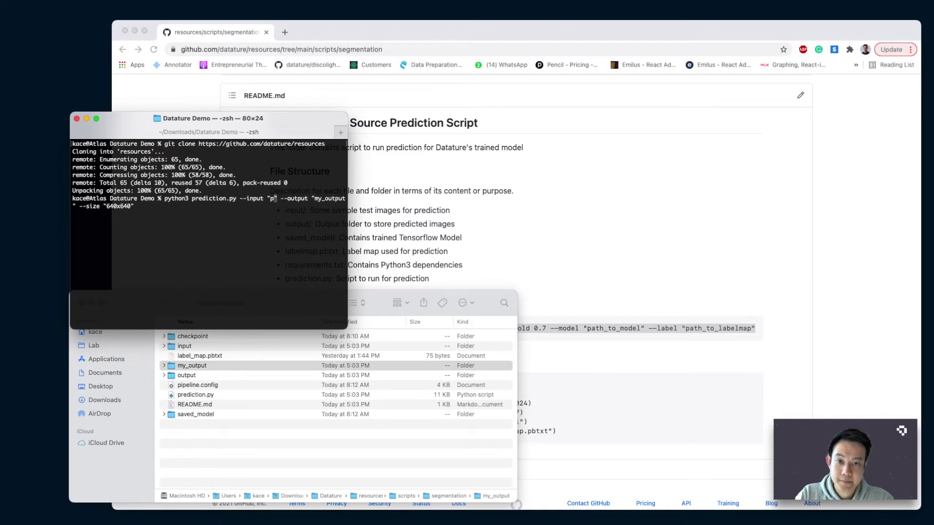
type("input")
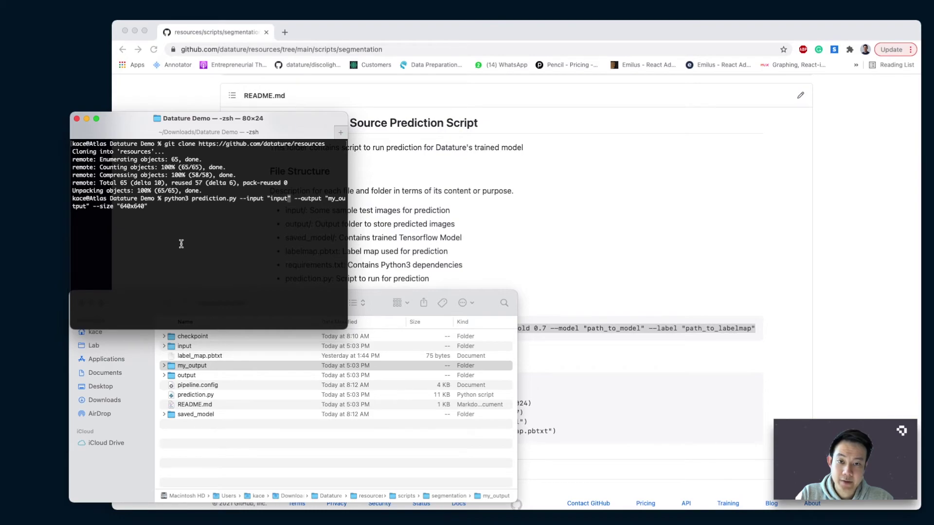
key("Return")
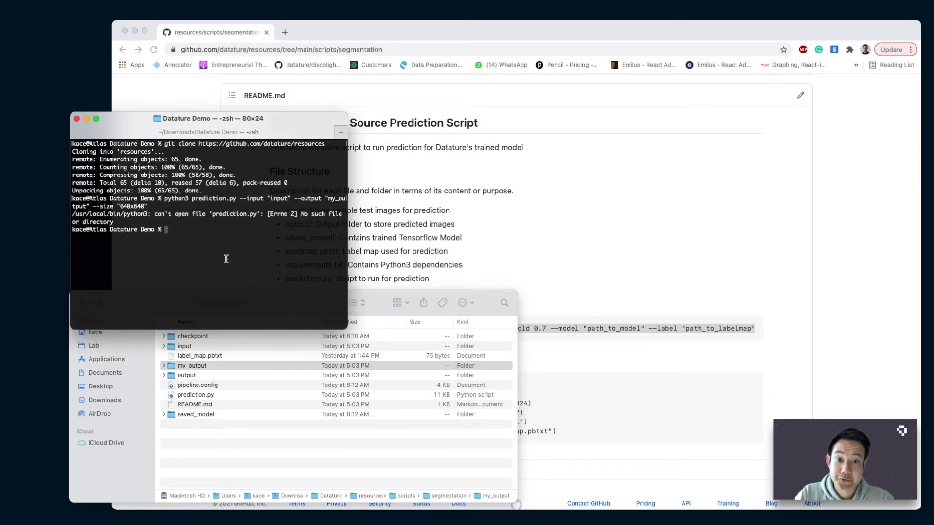
type("cd")
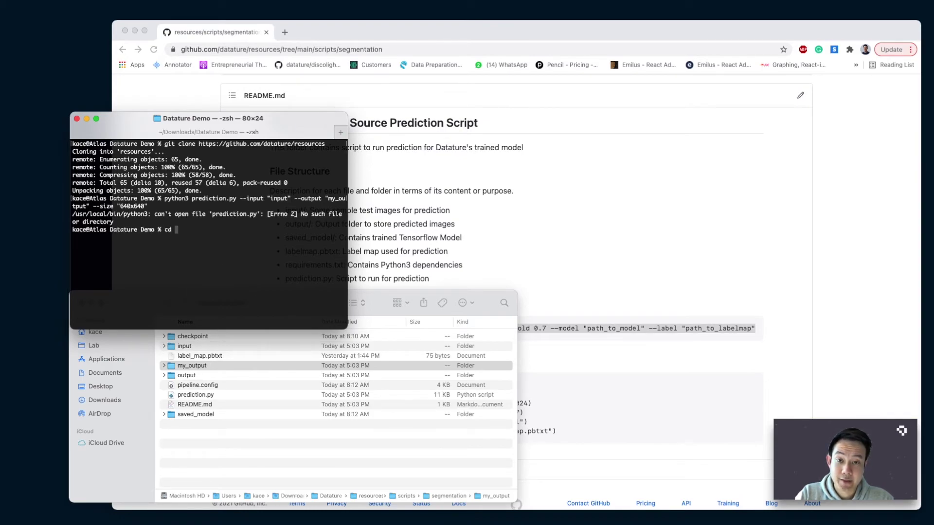
type("resources/scripts/segmentation")
Step: Rerun python3 prediction.py from resources/scripts/segmentation and open the my_output results
key("Return")
key("Up")
key("Up")
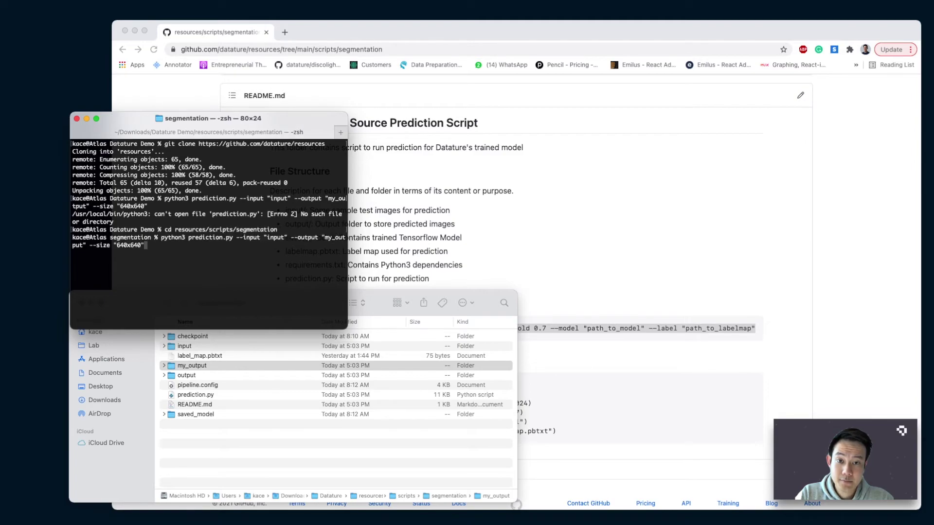
key("Return")
double_click(192, 366)
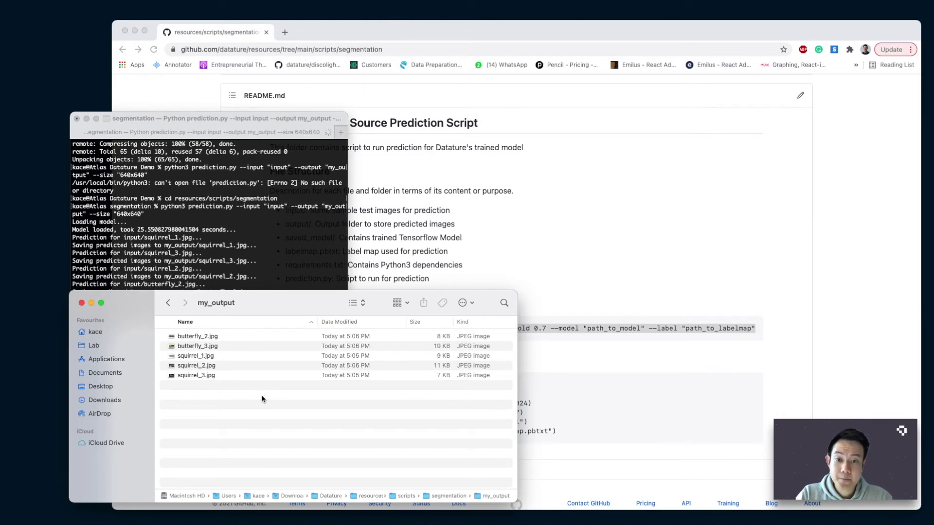
mouse_move(310, 295)
left_mouse_down()
mouse_move(376, 280)
mouse_move(552, 135)
left_mouse_up()
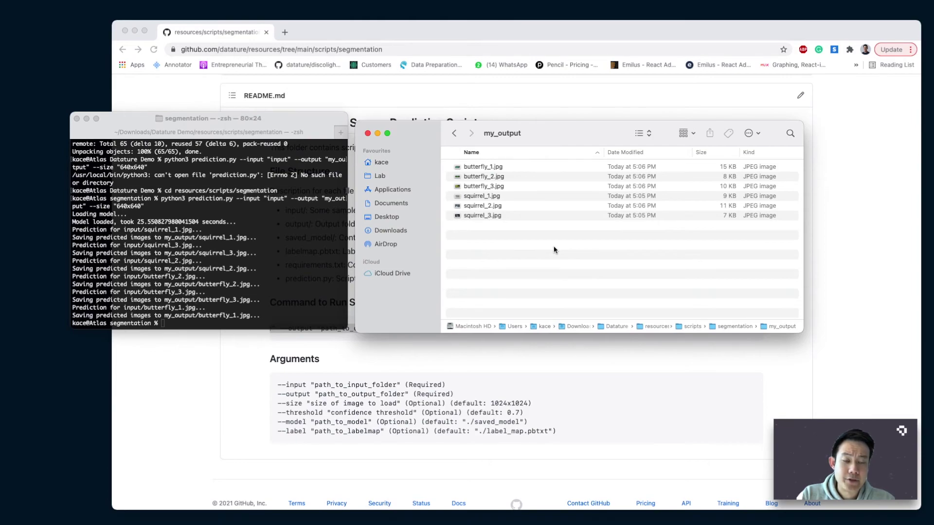
double_click(483, 167)
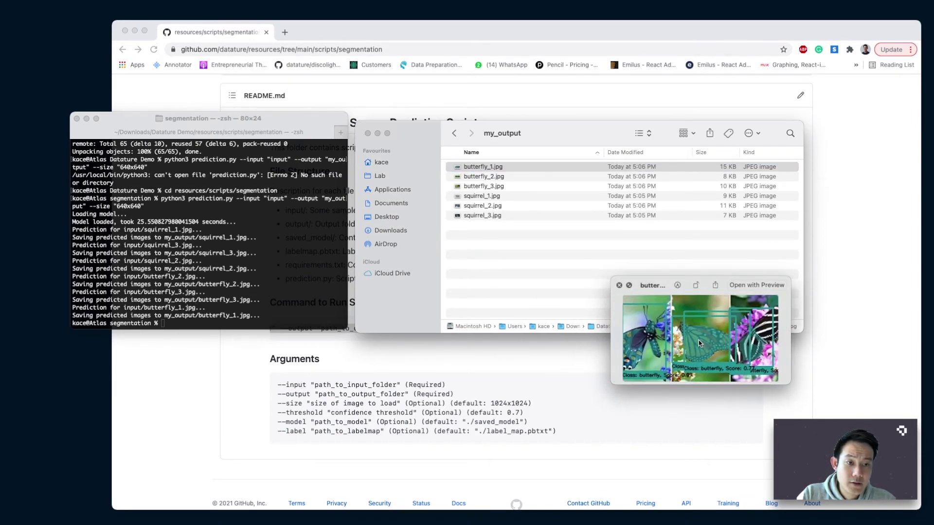
left_click(534, 178)
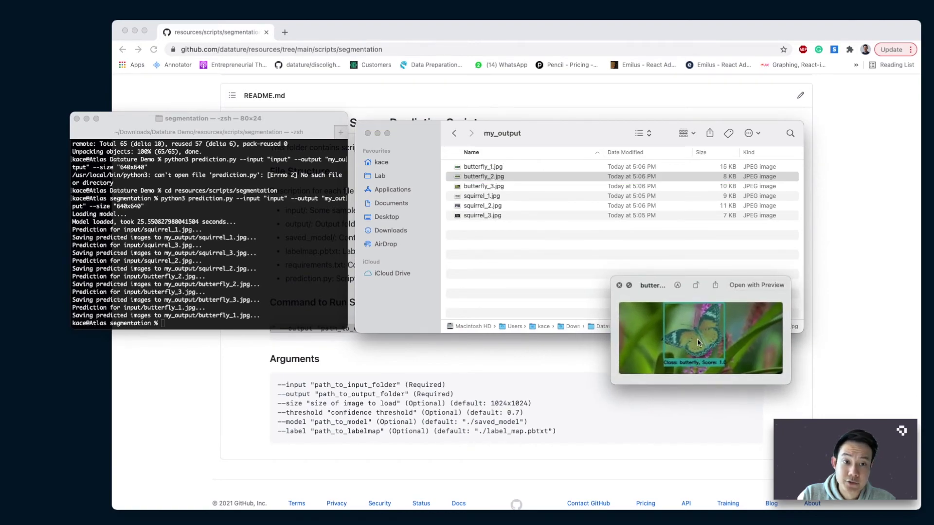
scroll(657, 335, "up", 5)
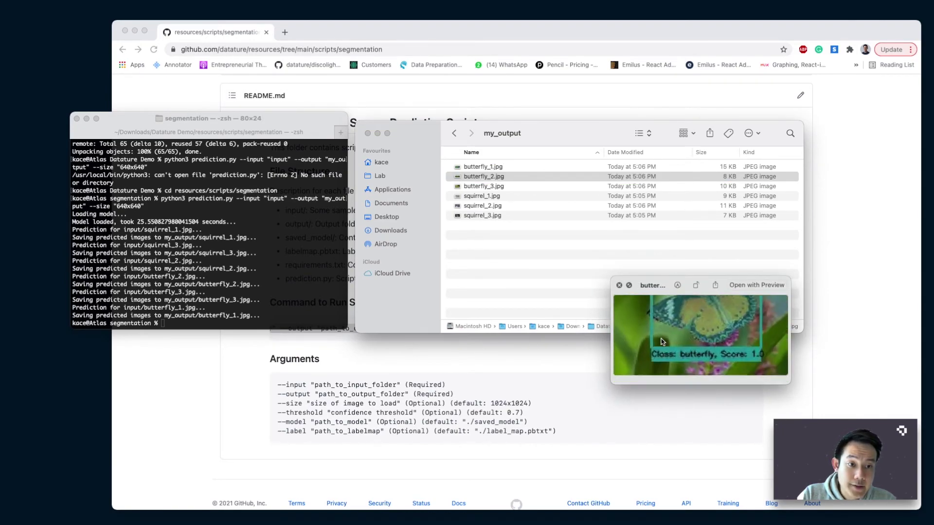
key("space")
left_click(512, 205)
key("space")
scroll(693, 334, "up", 4)
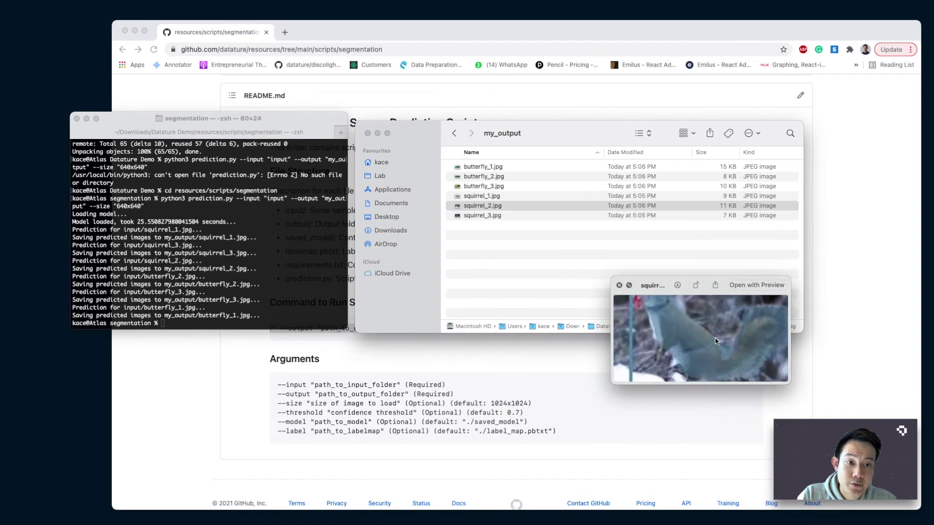
left_click_drag(613, 384, 467, 445)
scroll(620, 336, "up", 4)
scroll(621, 336, "down", 4)
key("space")
left_click(481, 215)
key("space")
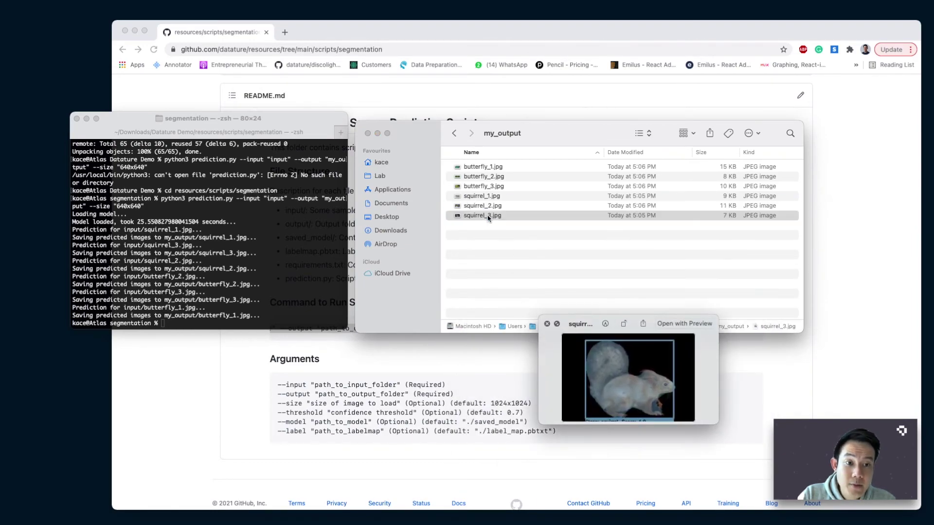
scroll(628, 379, "up", 4)
scroll(634, 388, "right", 2)
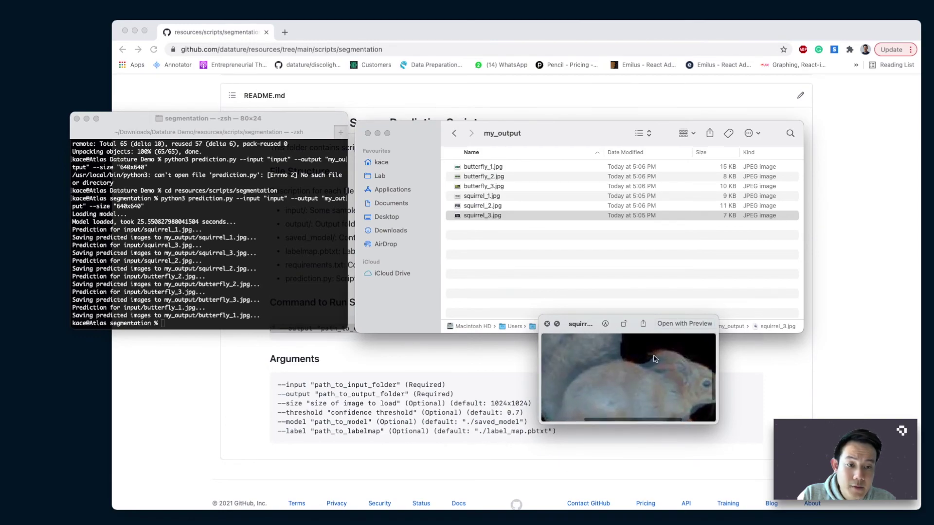
scroll(655, 376, "down", 4)
key("space")
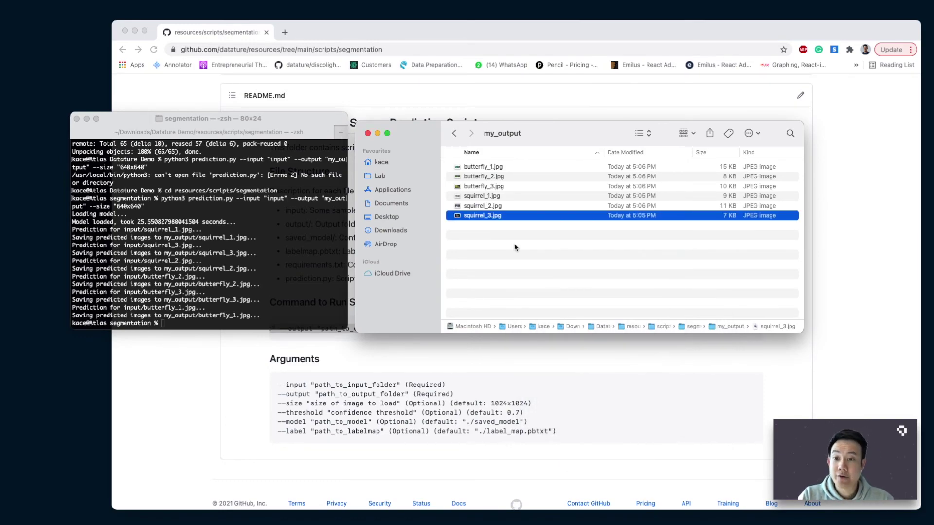